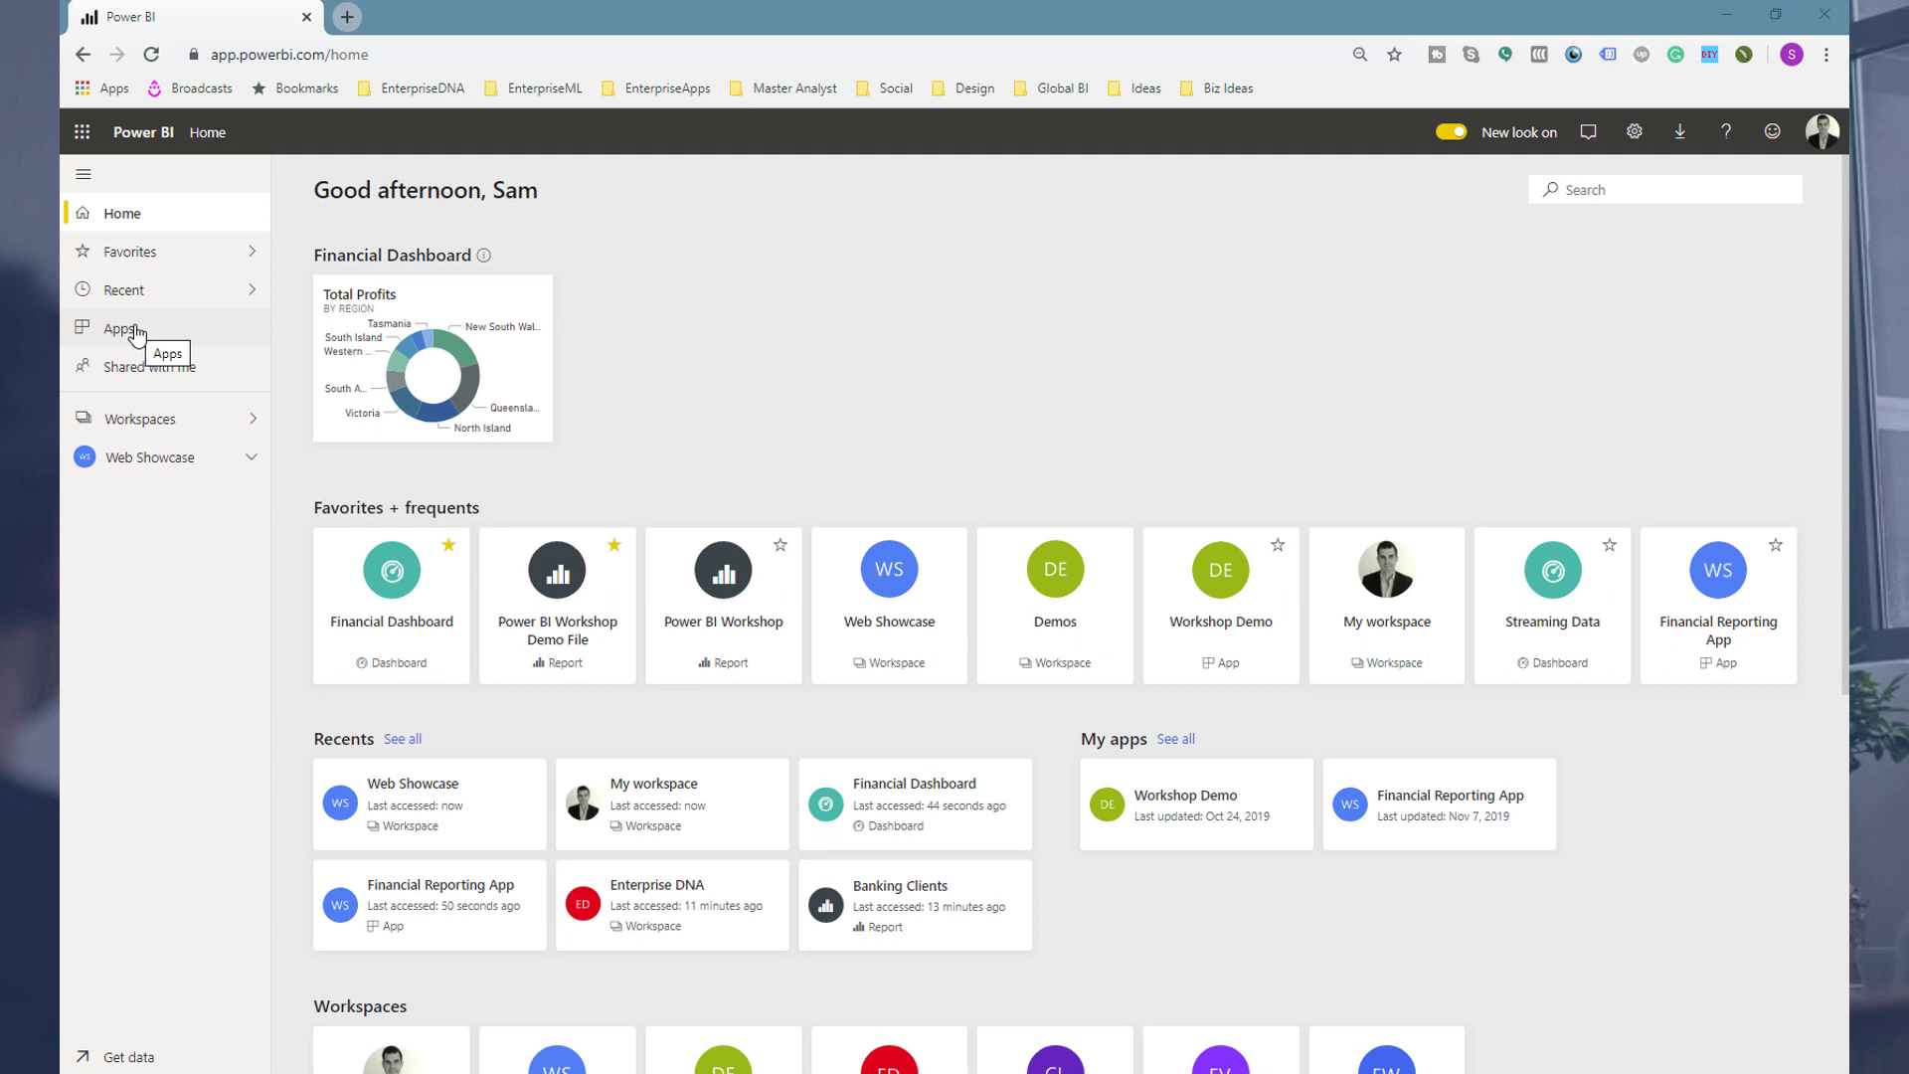
left_click(137, 333)
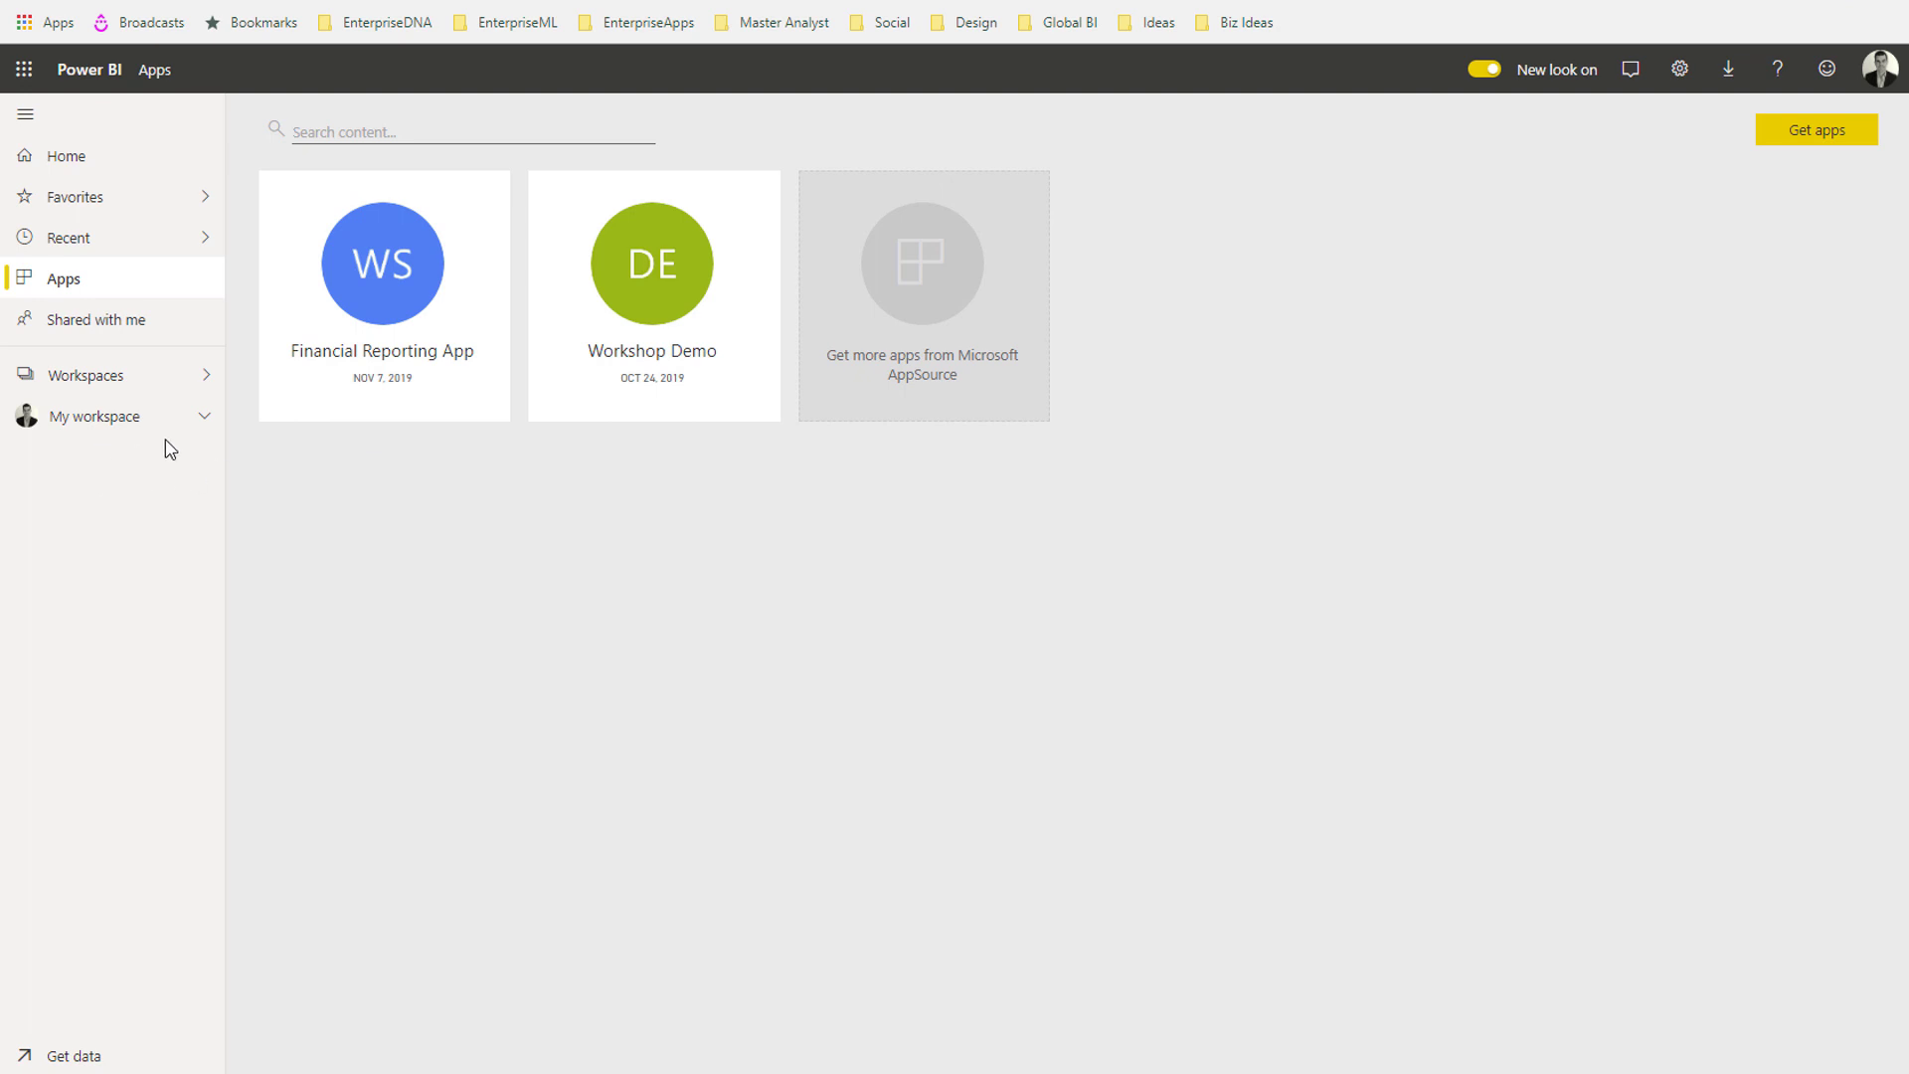
Switch to My workspace, then bring up the Workspaces list to pick Web Showcase.
left_click(108, 429)
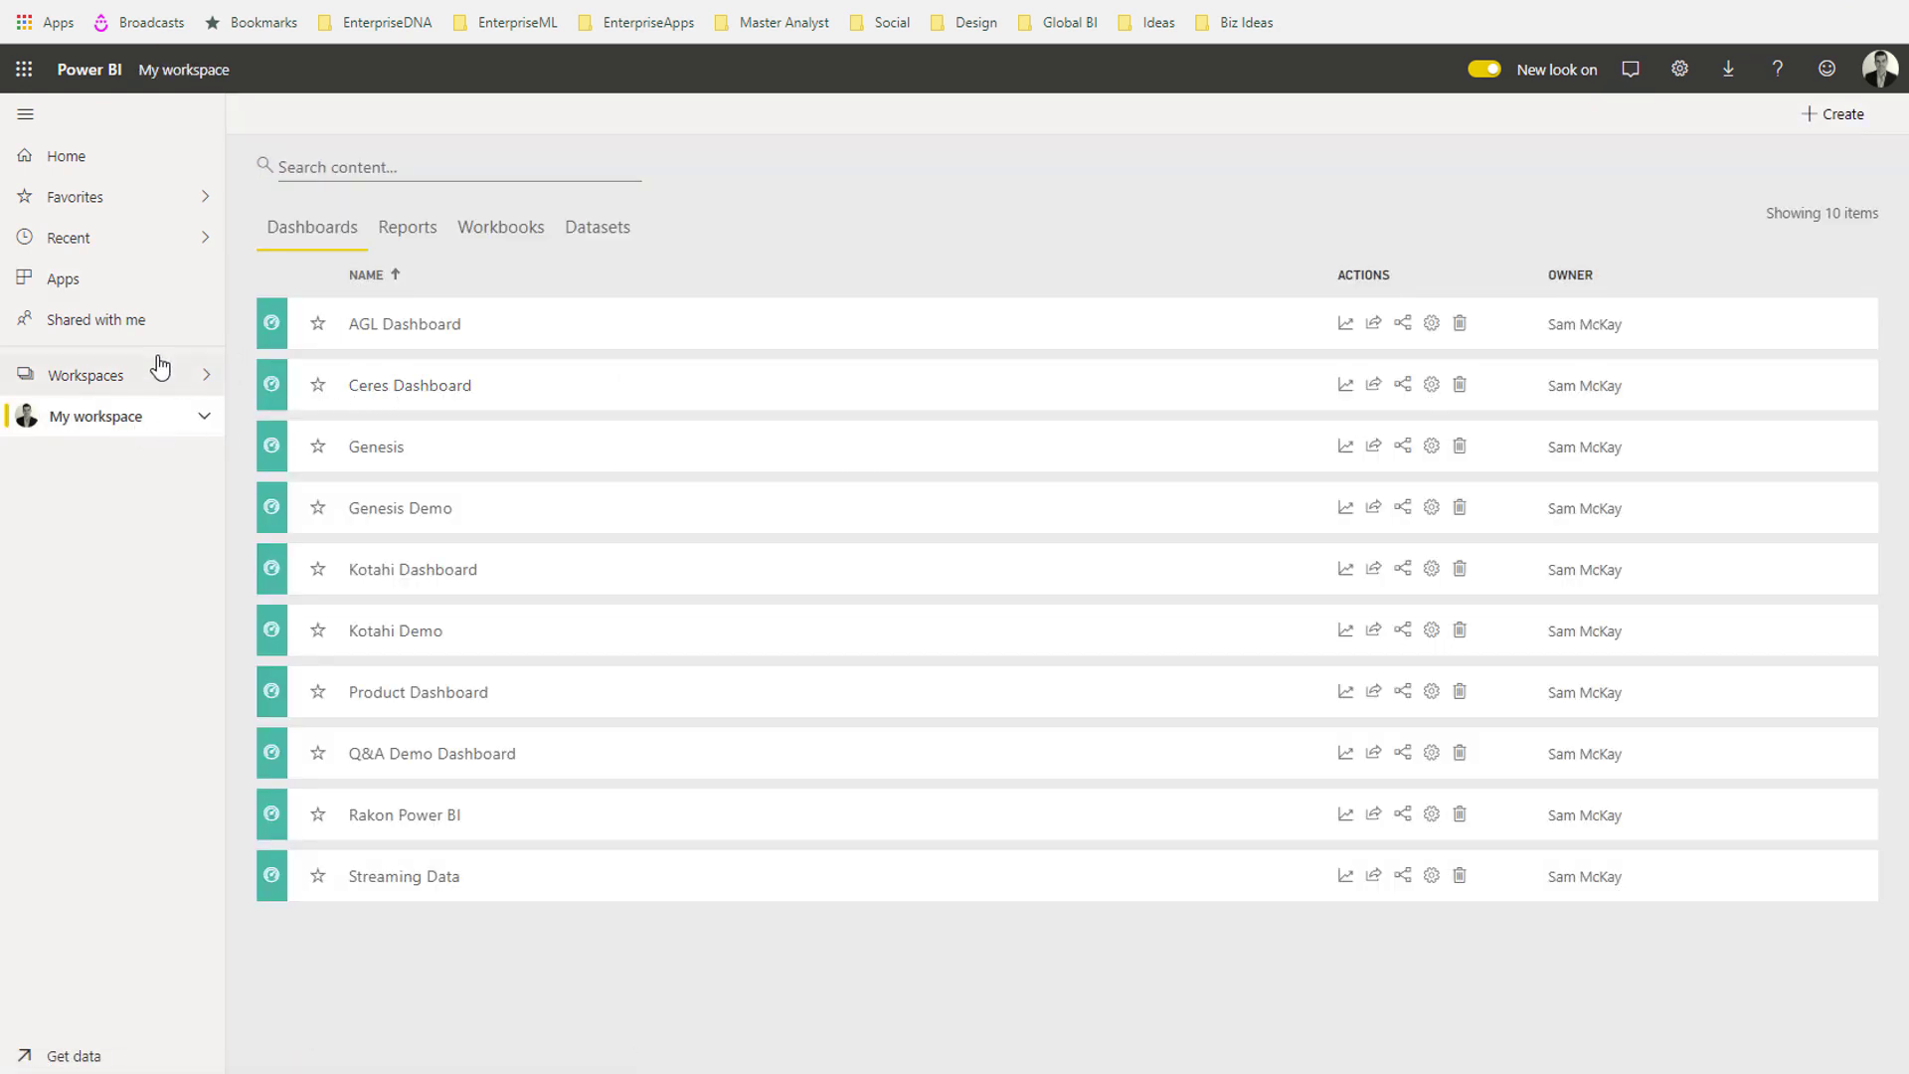
left_click(164, 377)
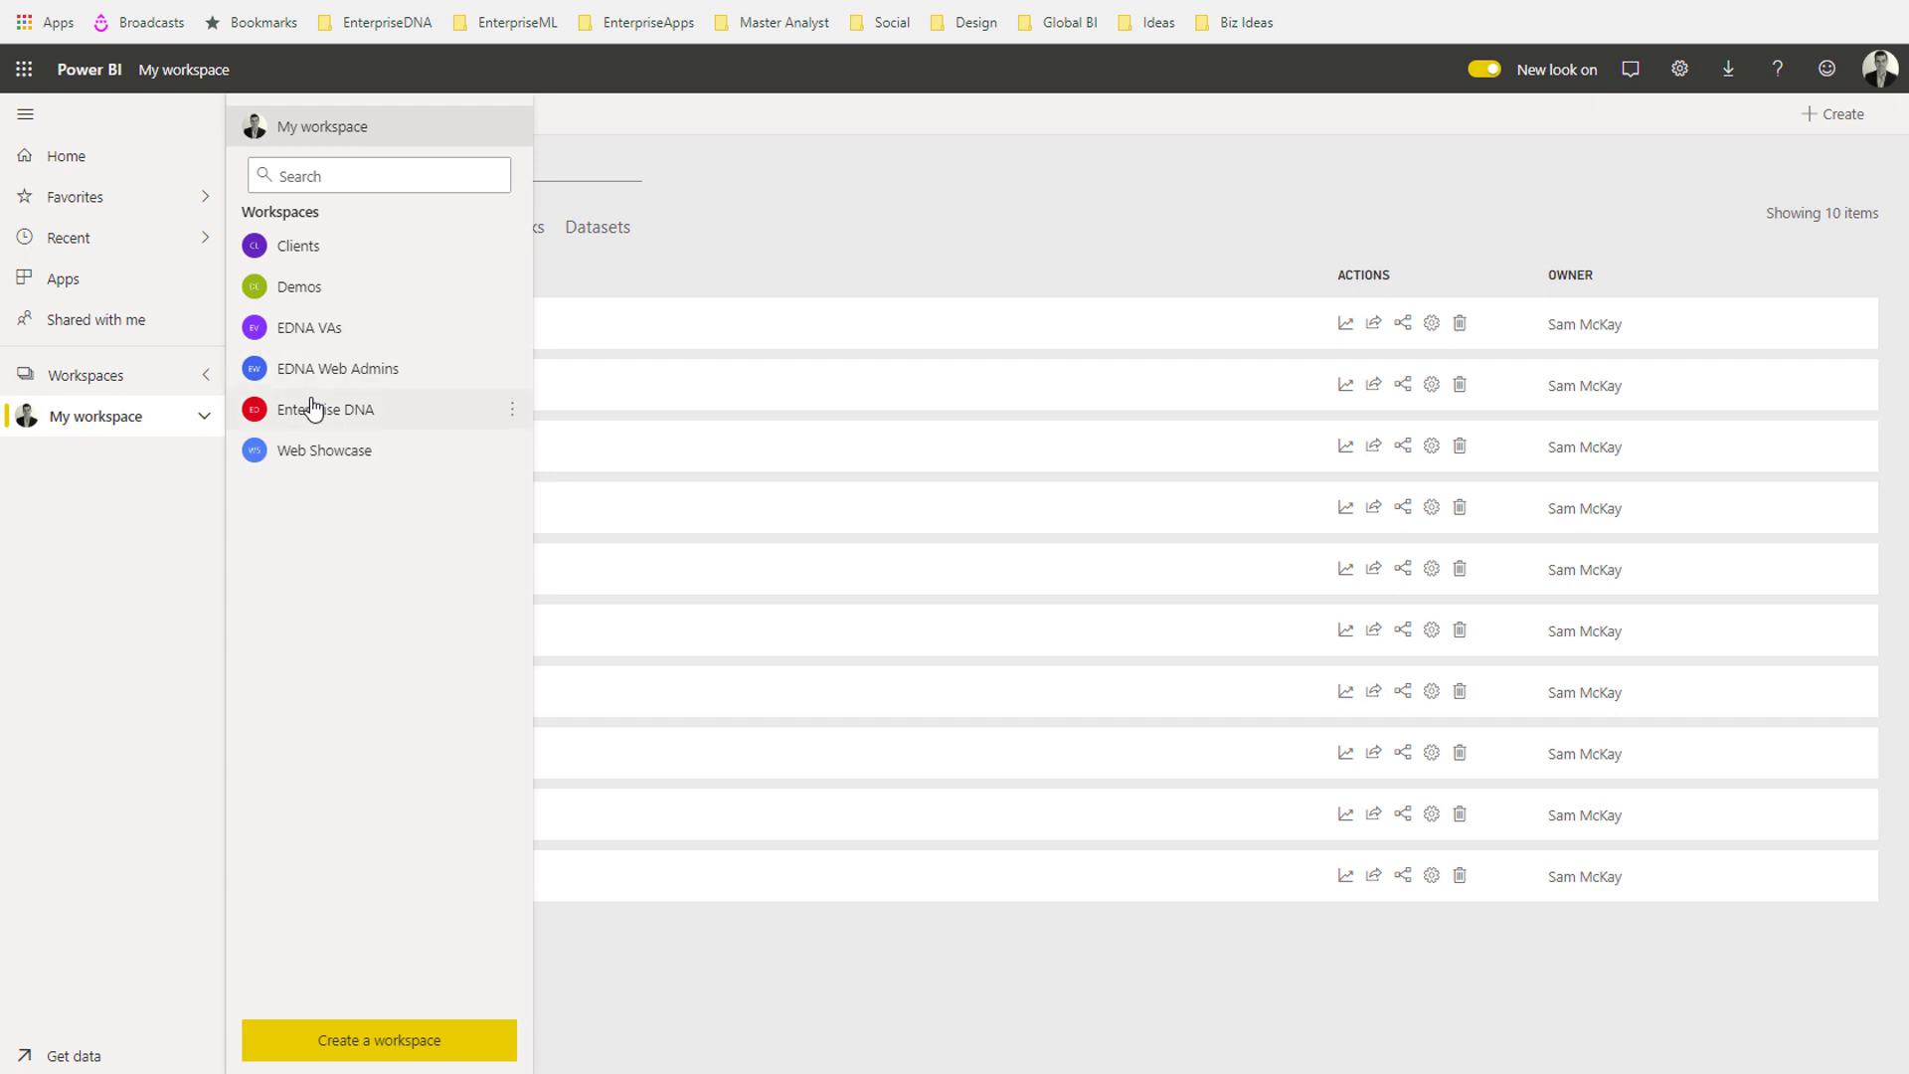
Visit the Web Showcase, Demos and EDNA Web Admins workspaces, ending back in Web Showcase.
left_click(308, 450)
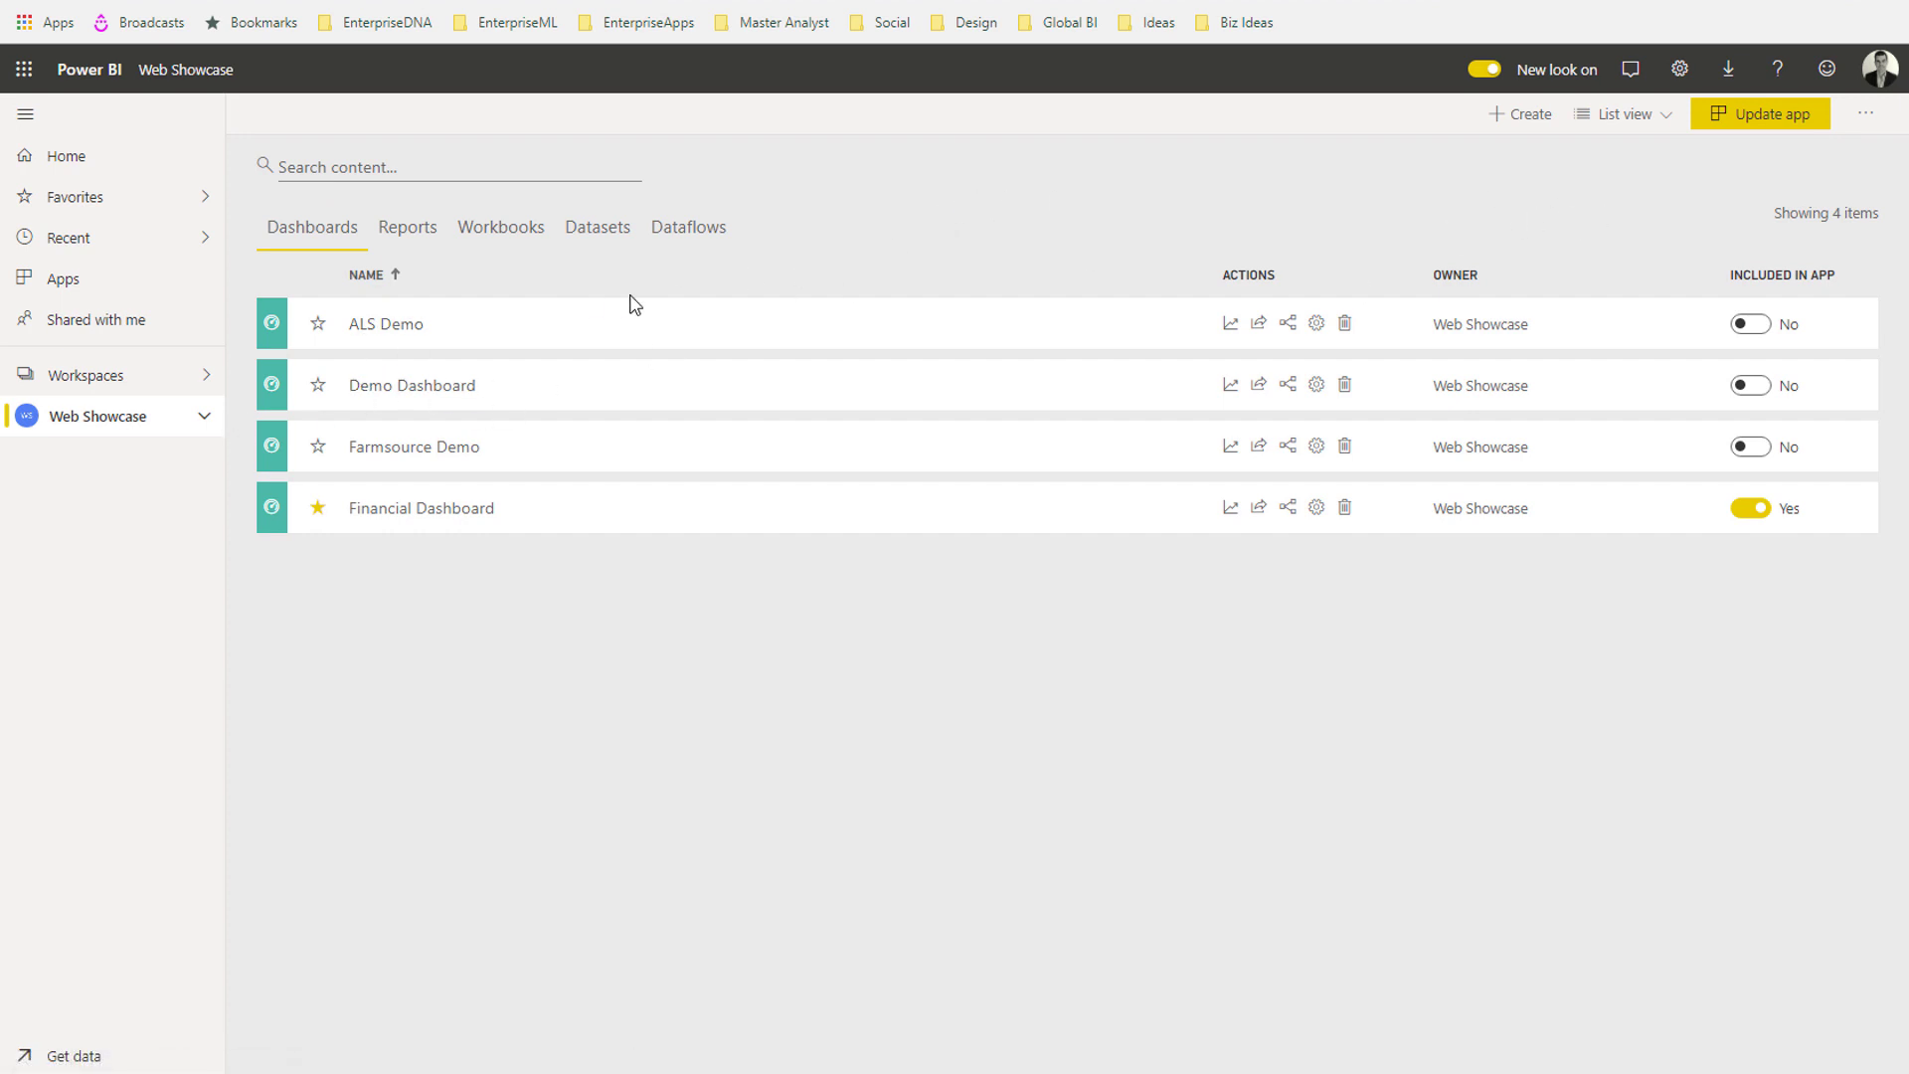
left_click(166, 383)
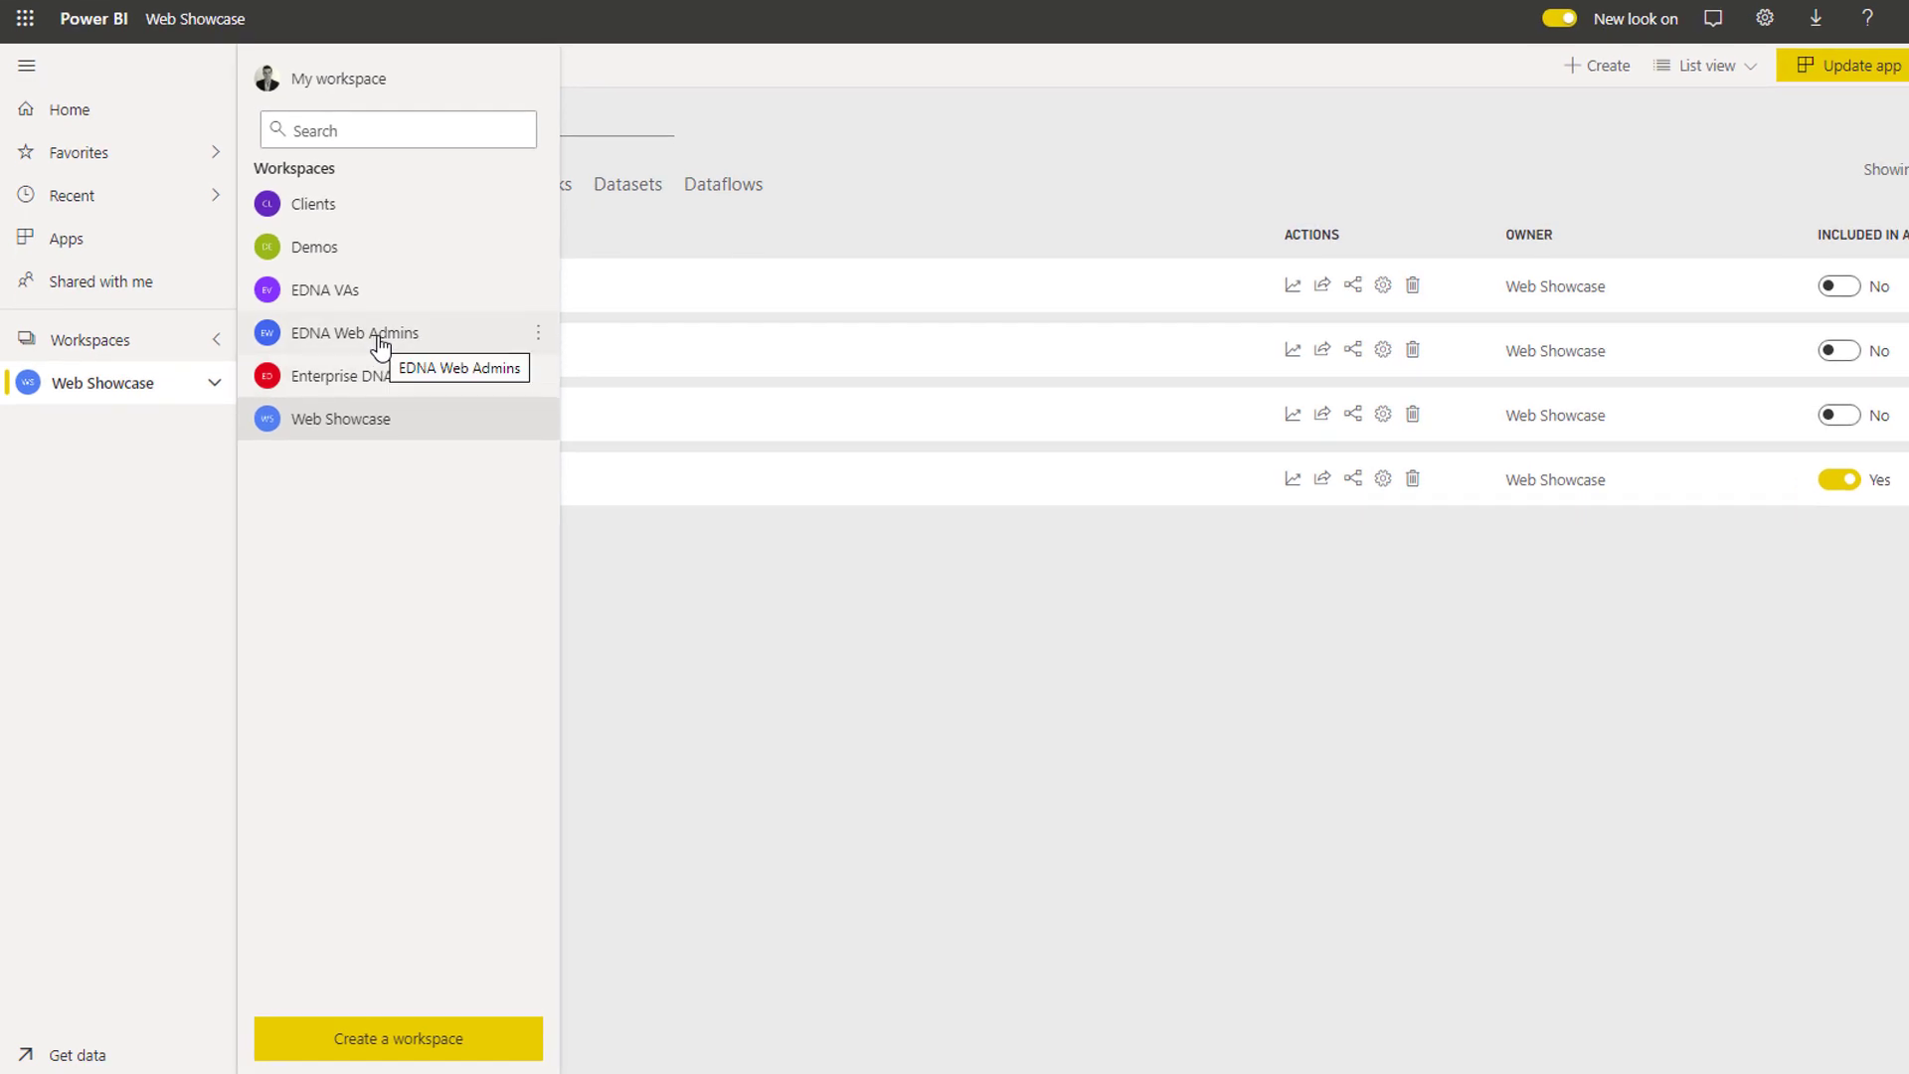
left_click(369, 256)
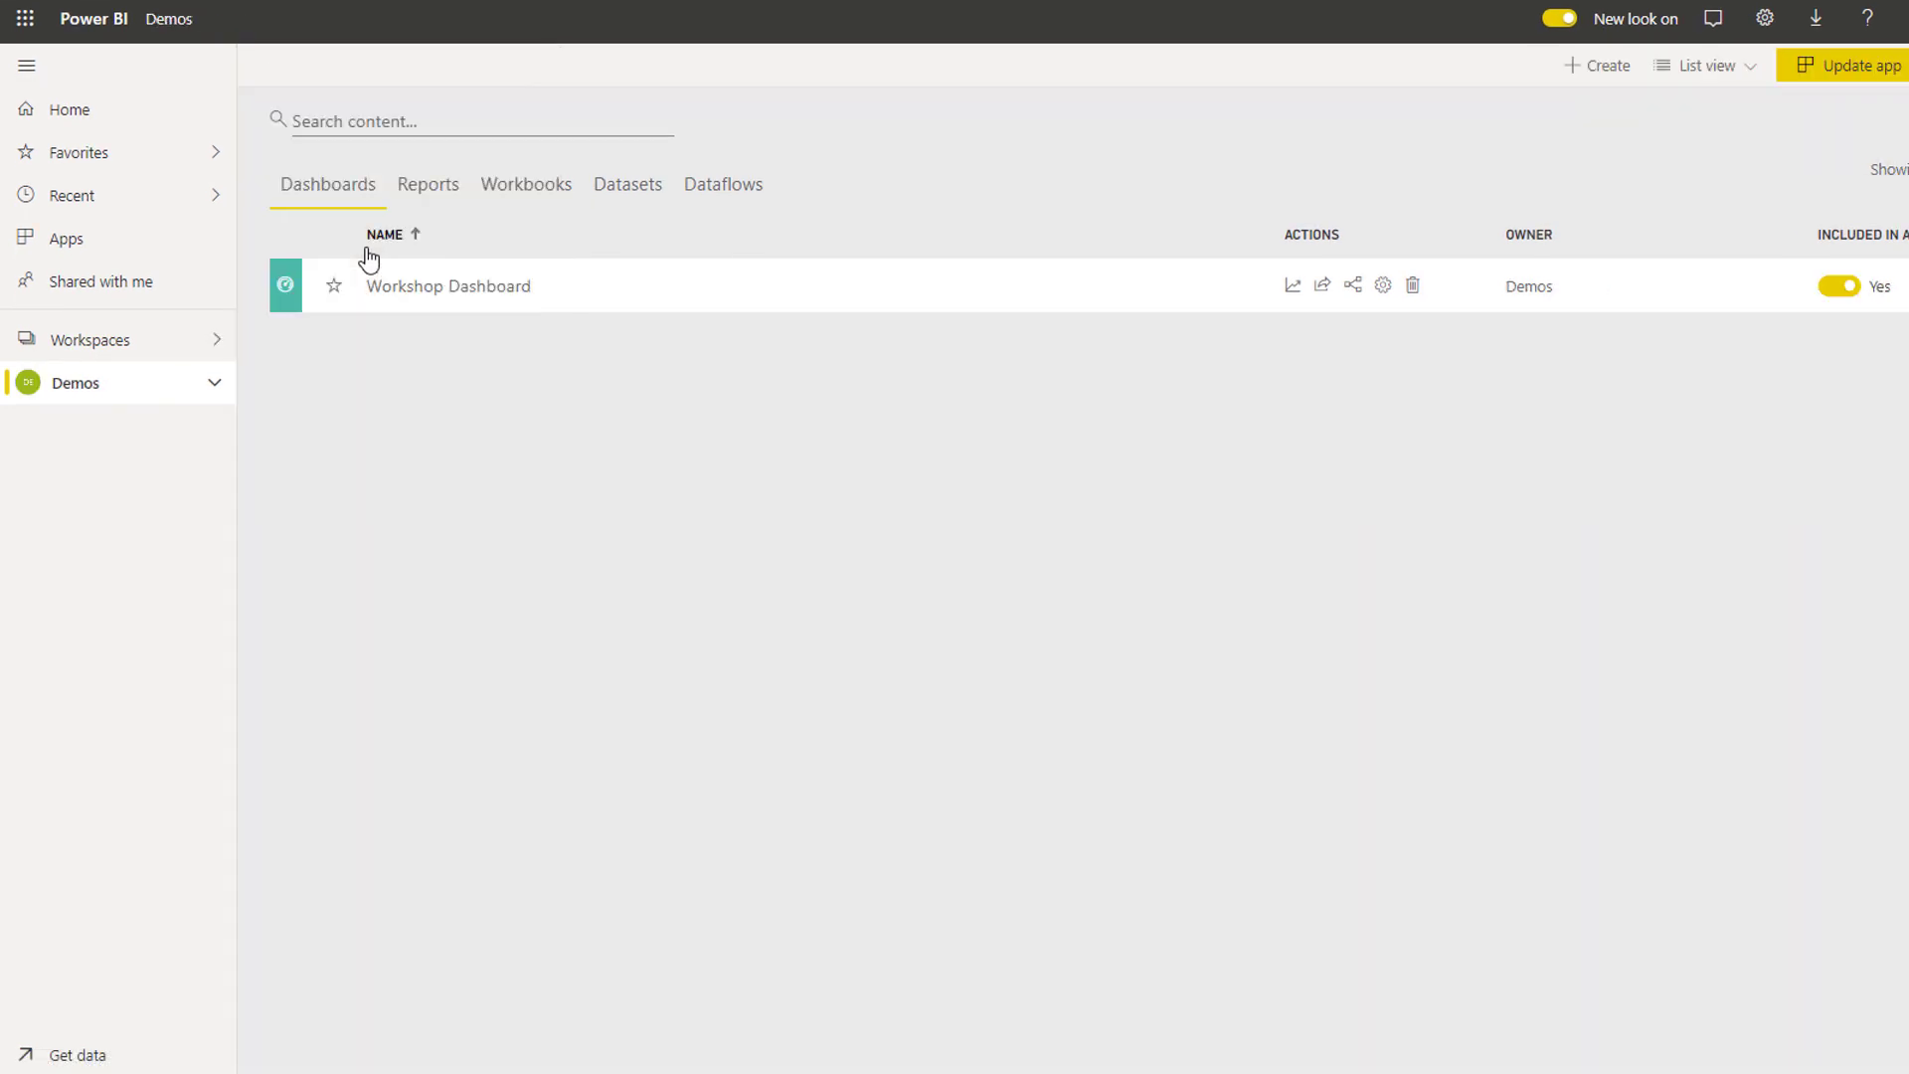
left_click(143, 348)
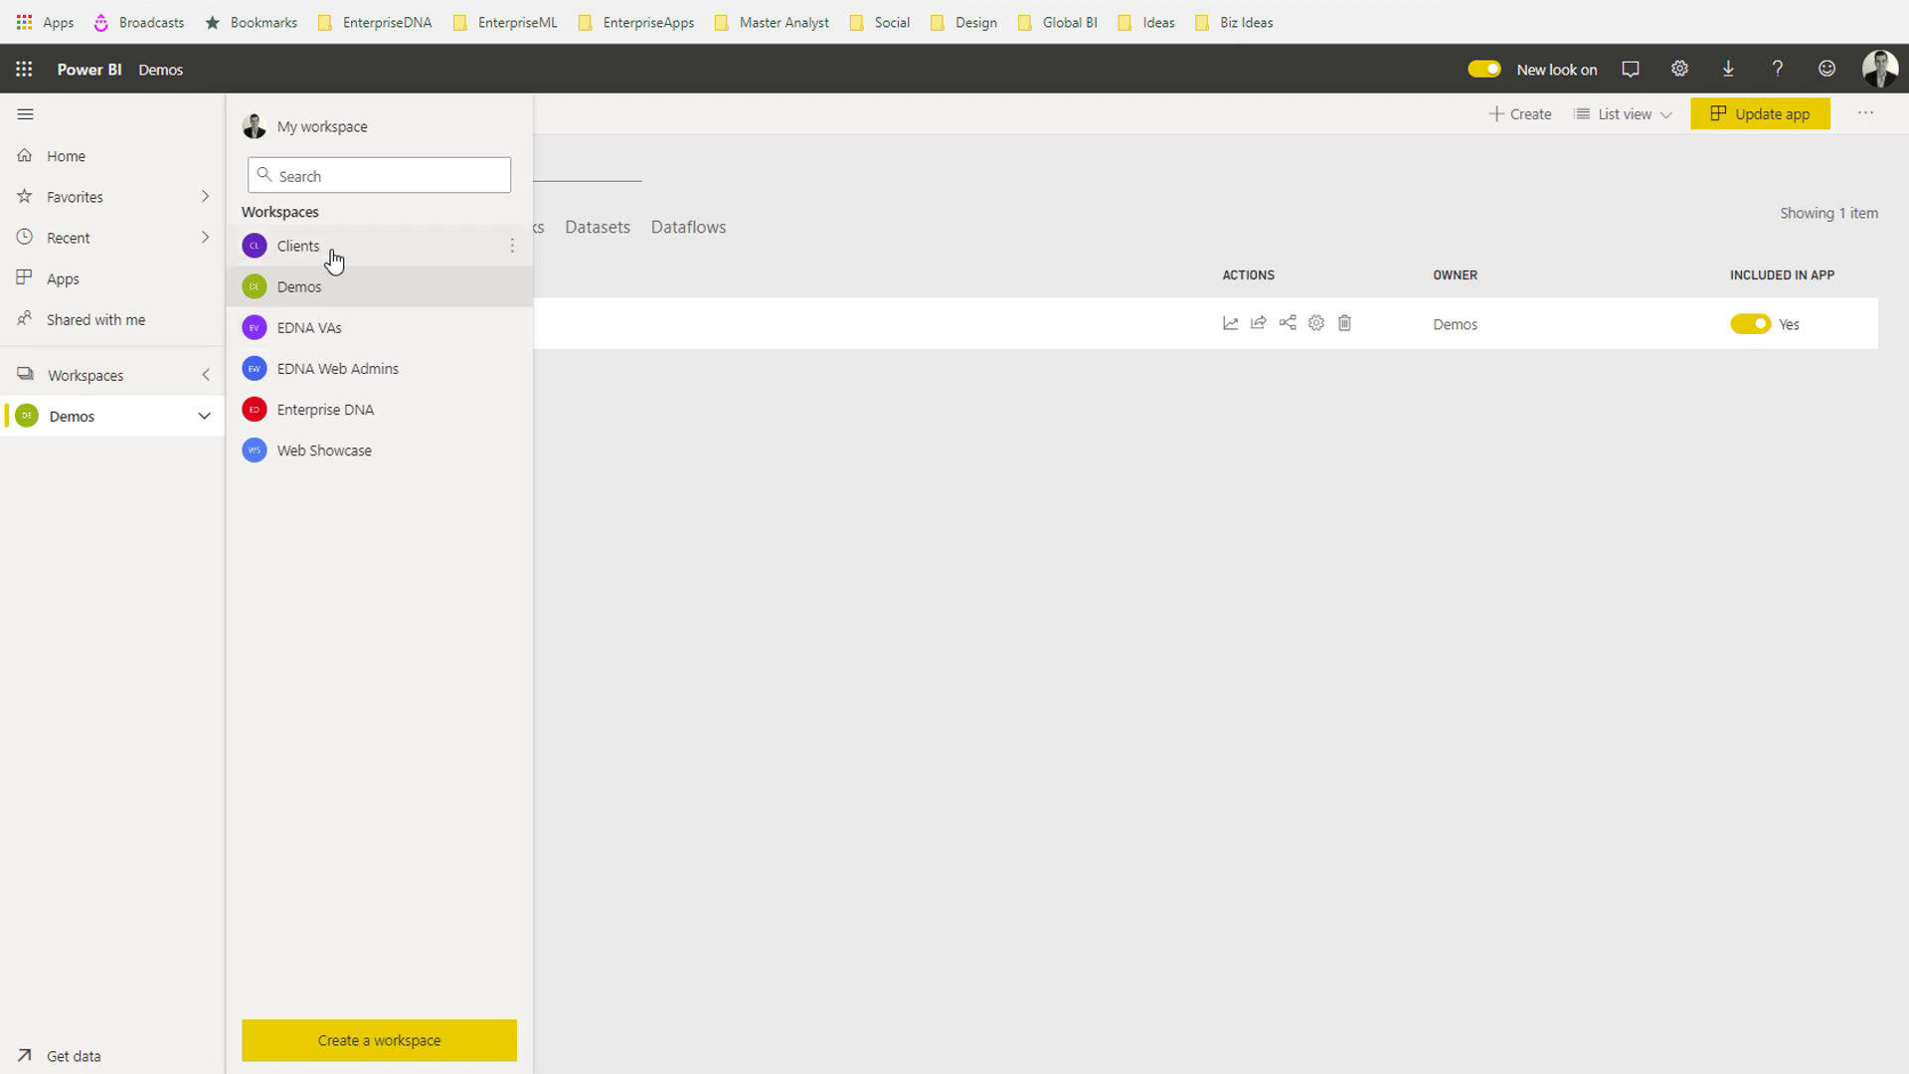
left_click(380, 376)
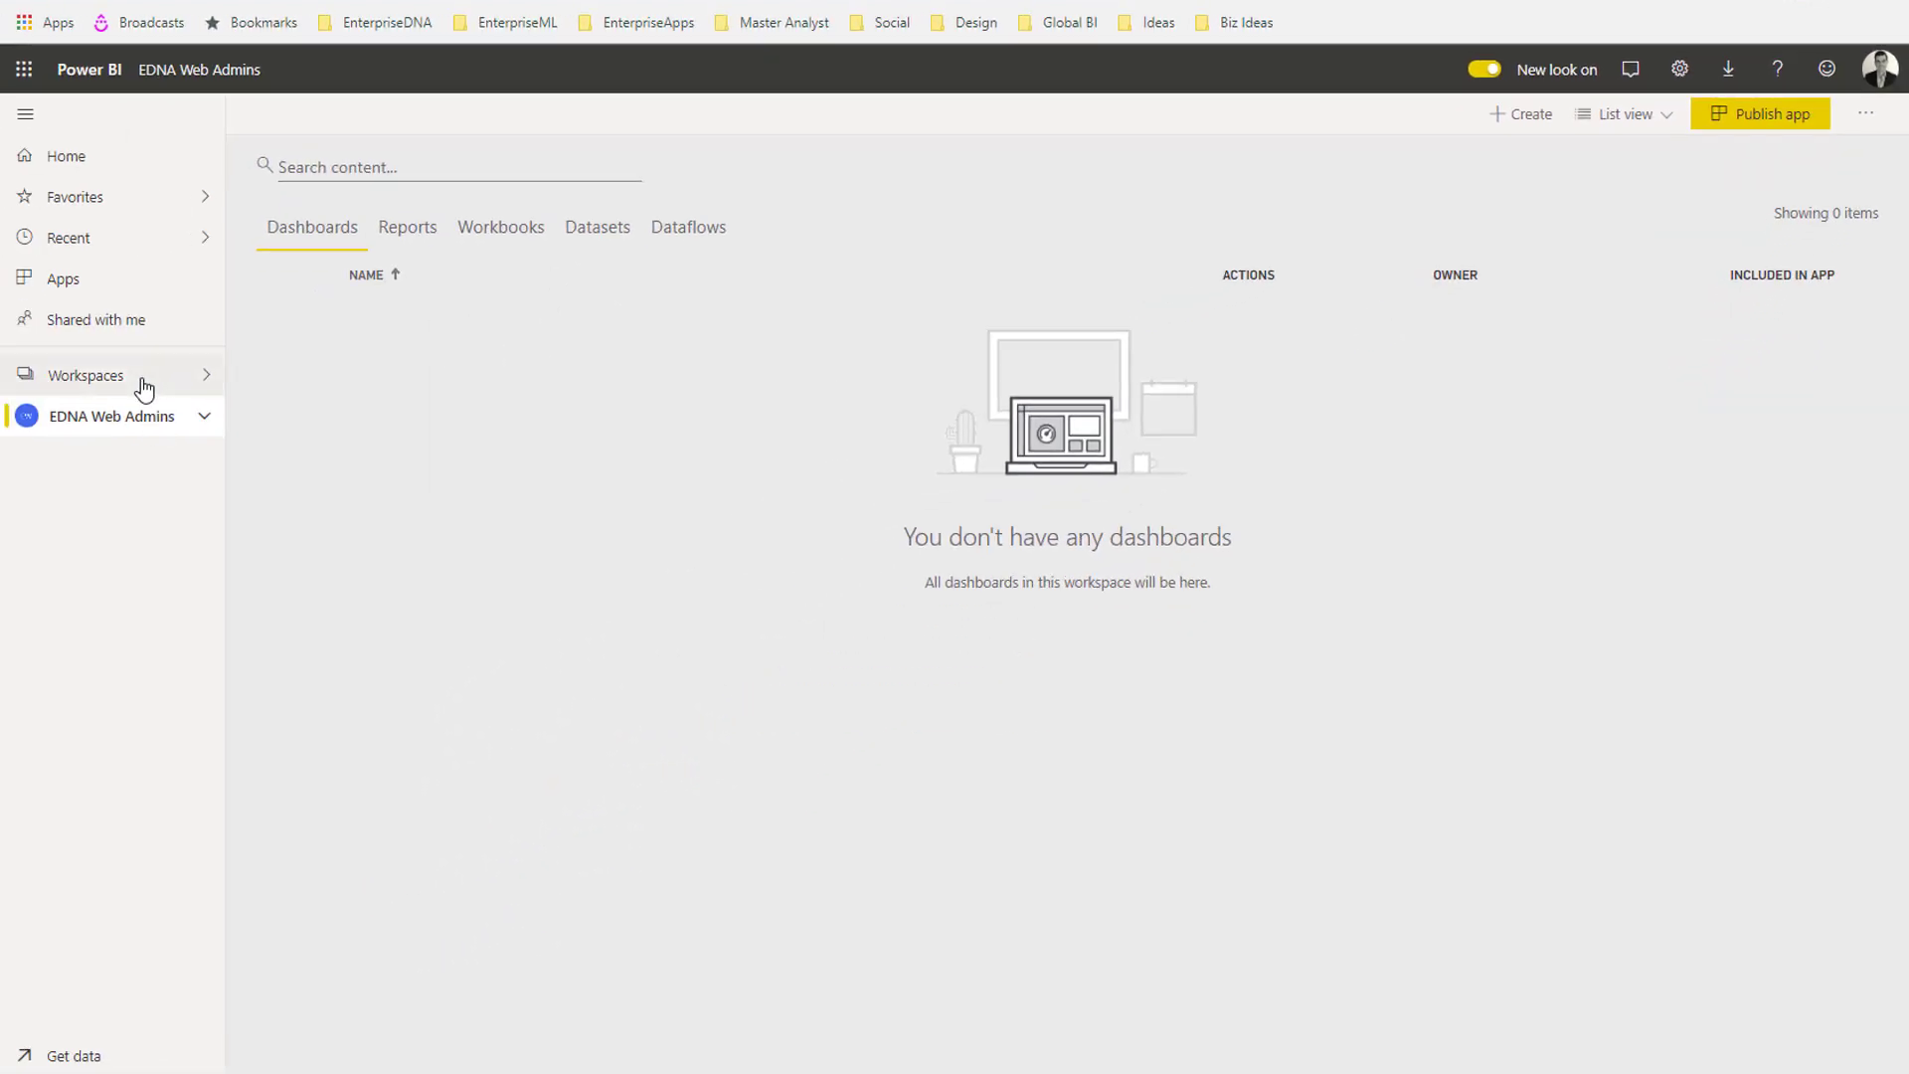
left_click(145, 382)
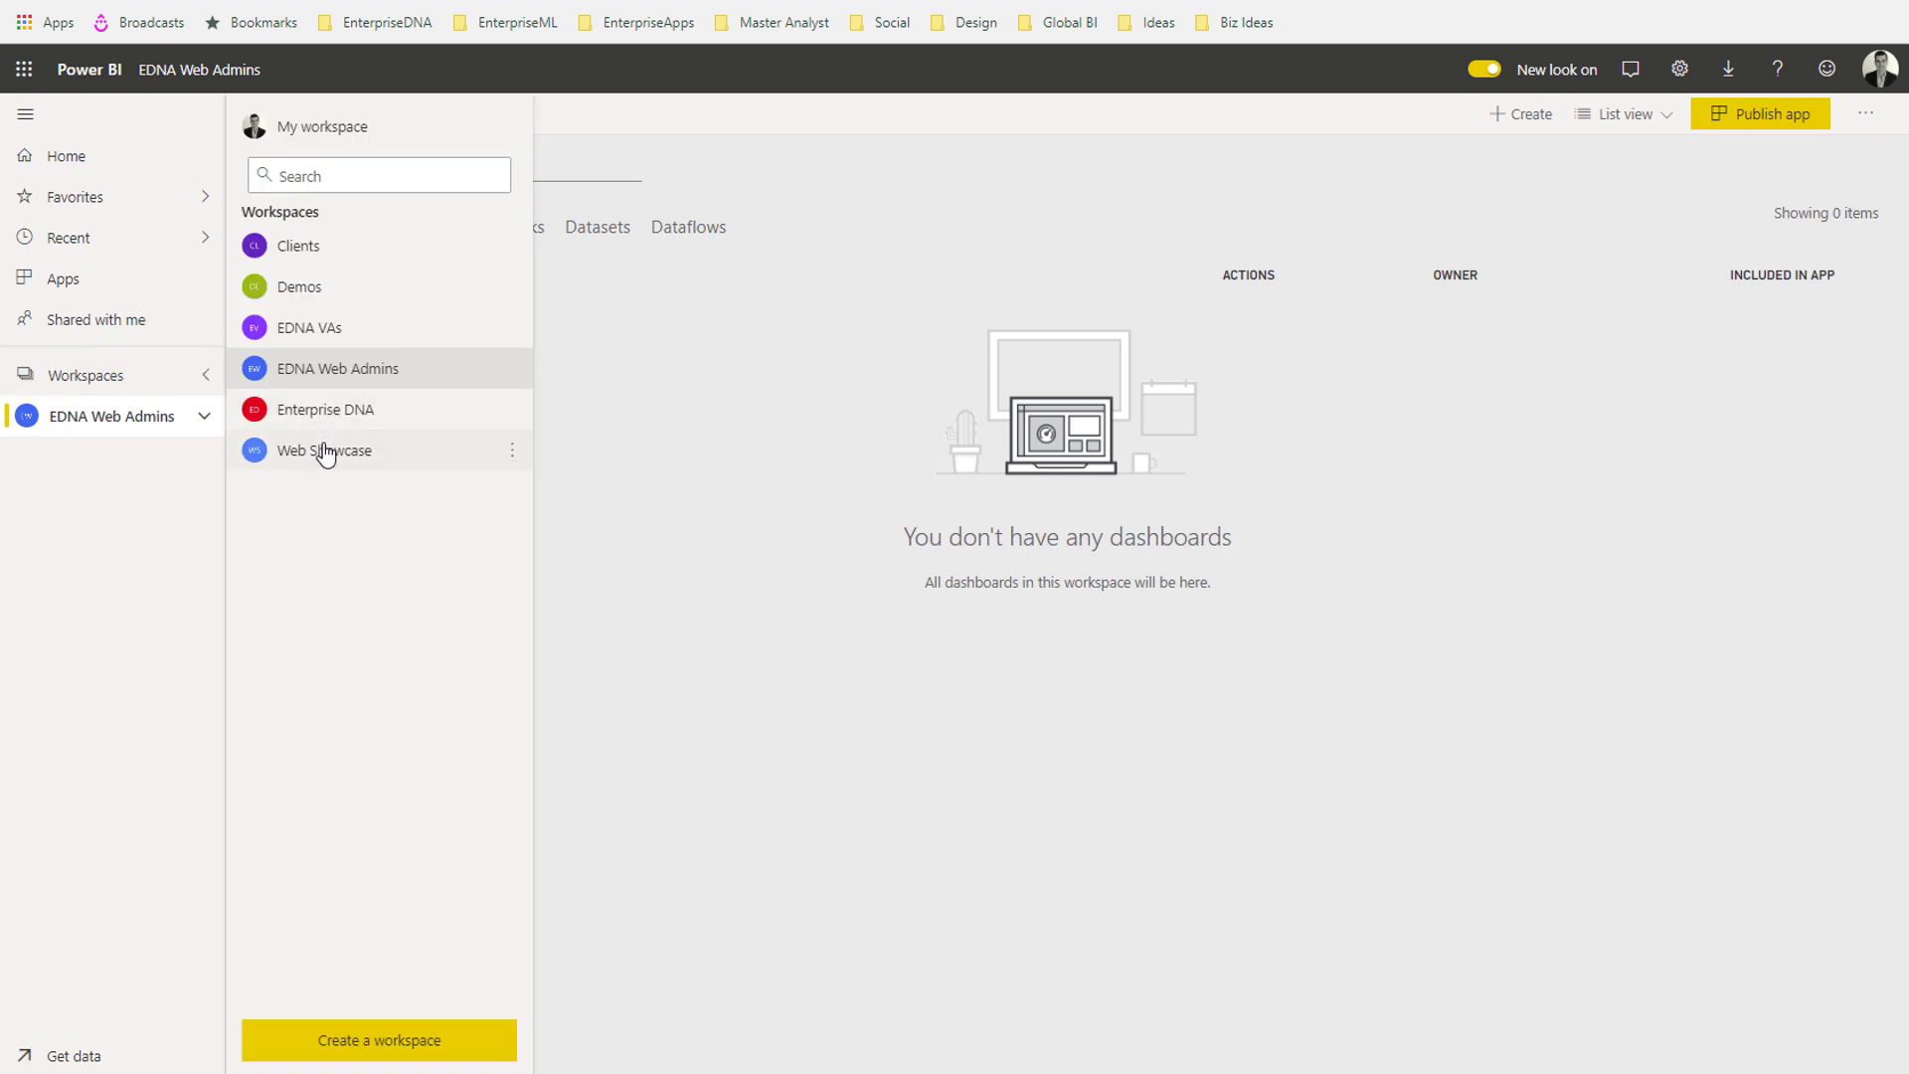
left_click(324, 451)
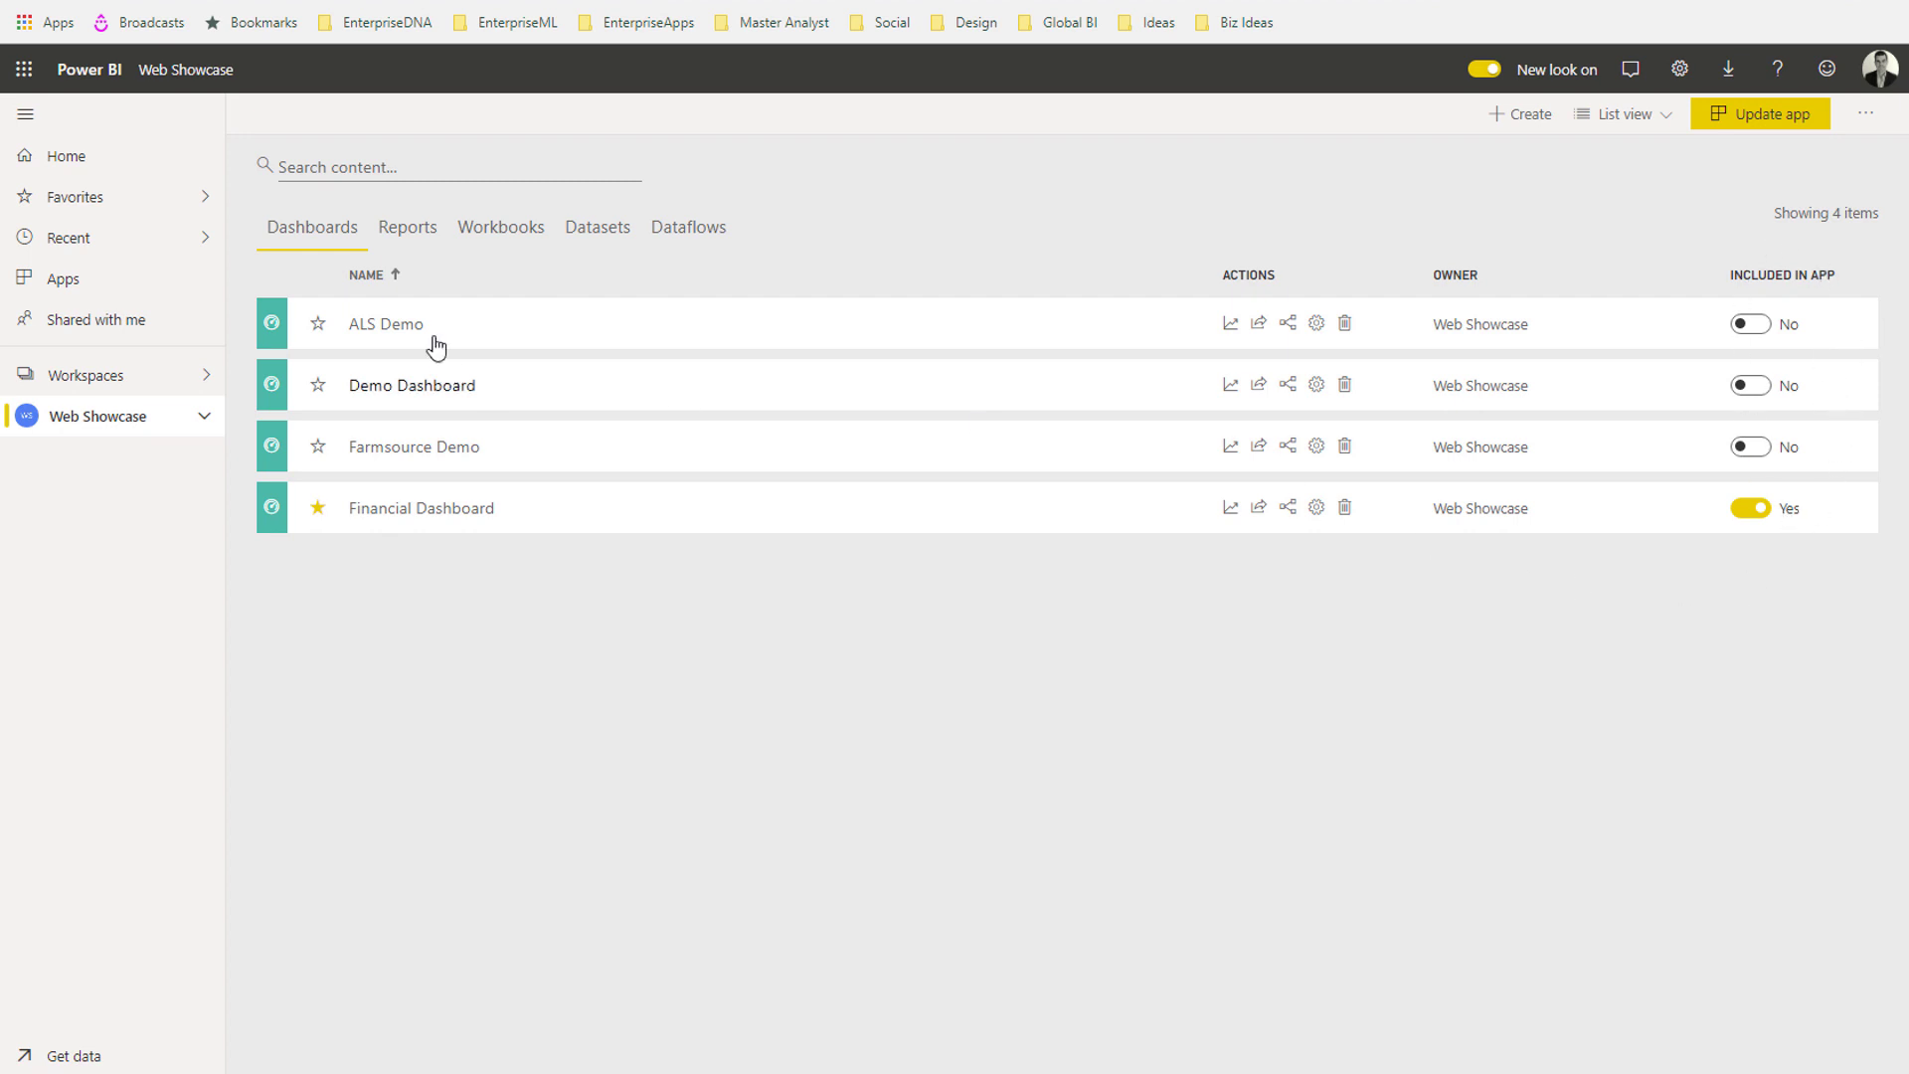
List Web Showcase's 46 reports and scroll through their Included in app column.
left_click(420, 239)
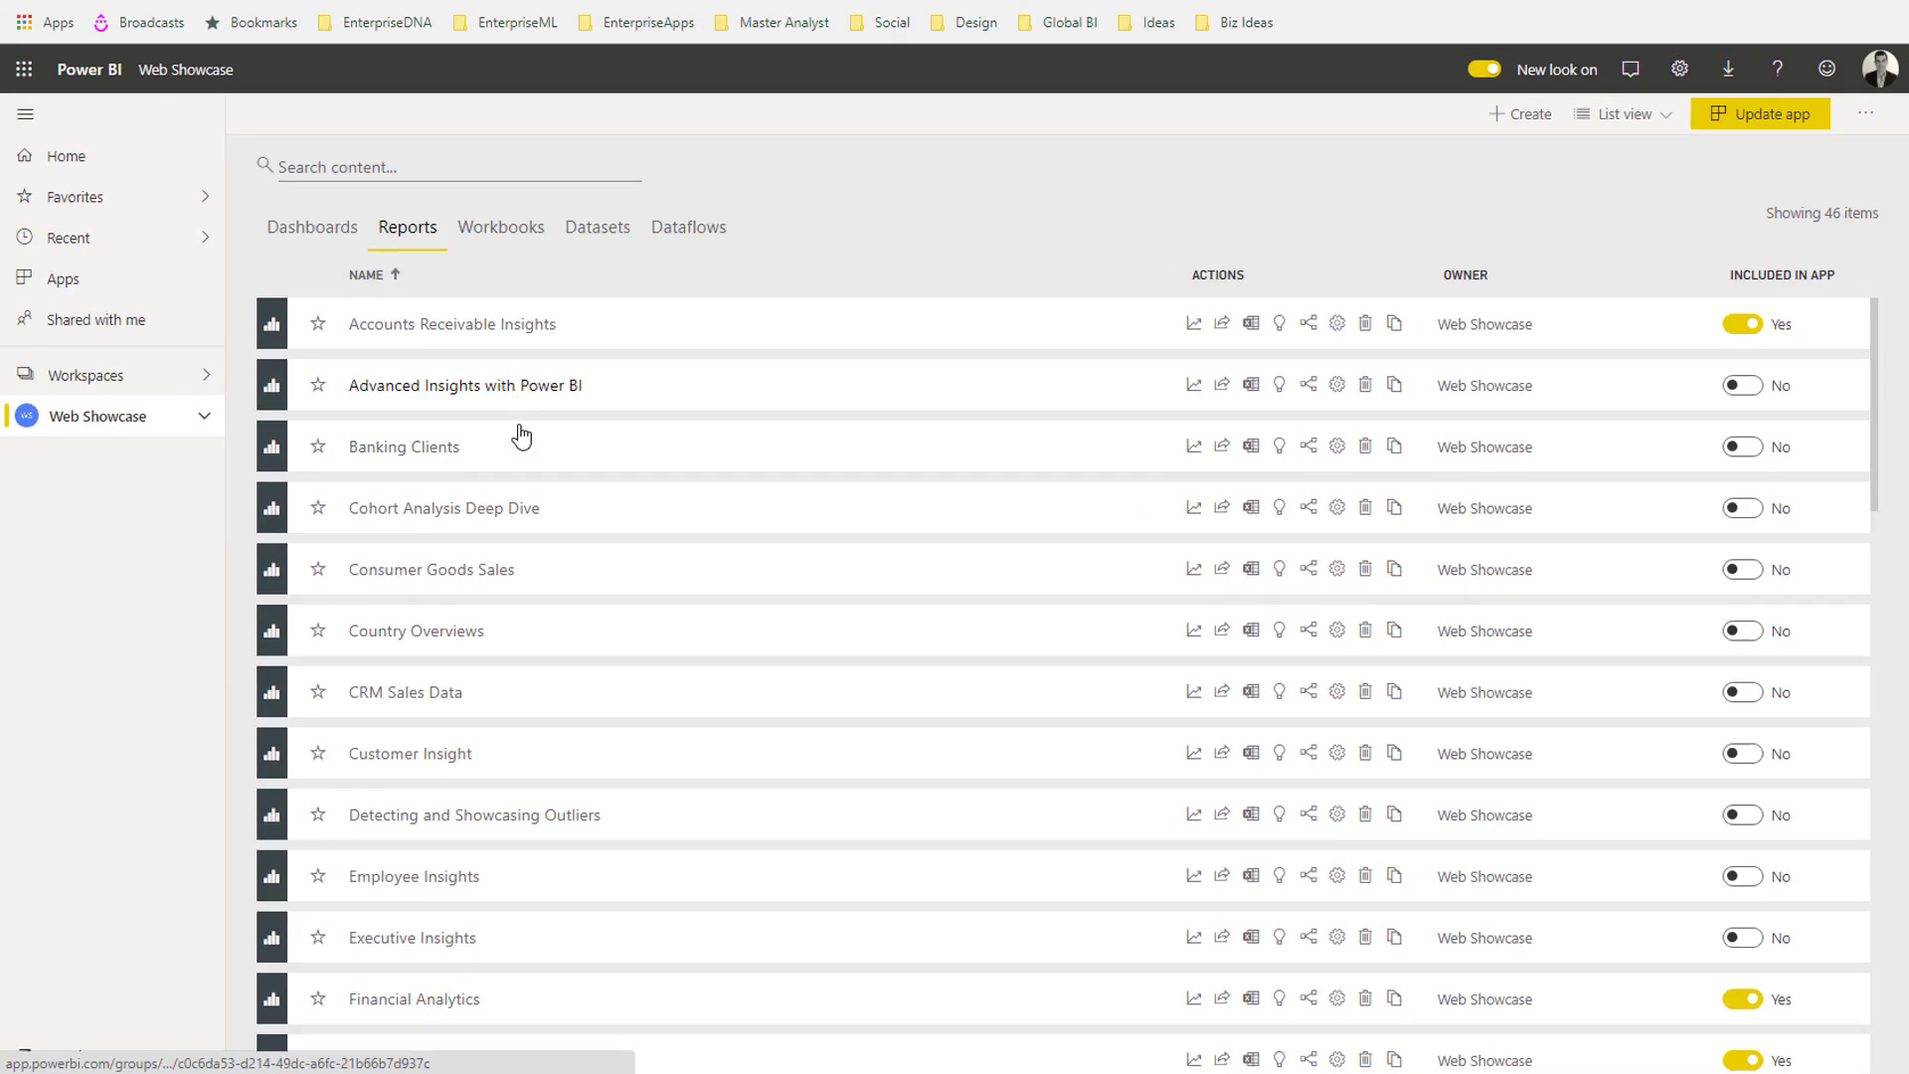
scroll(138, 411, "down", 6)
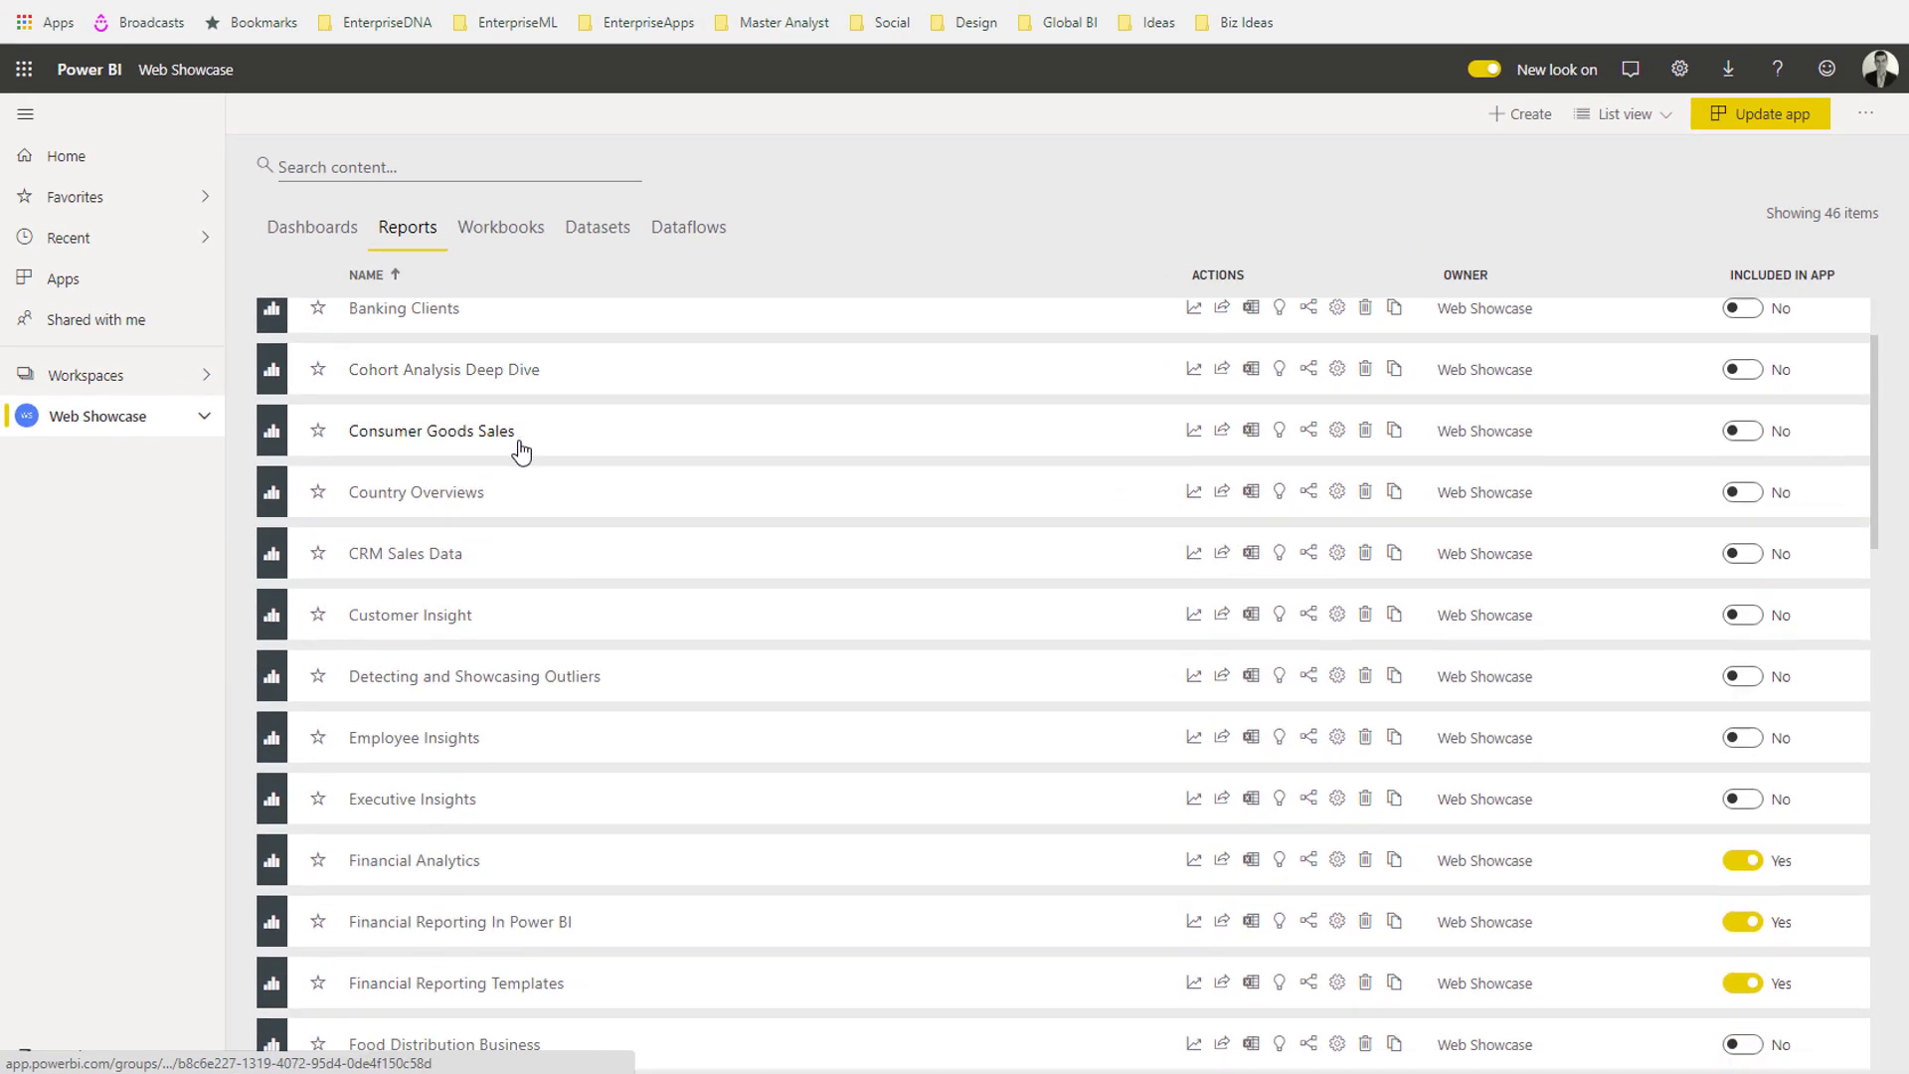
scroll(528, 500, "down", 10)
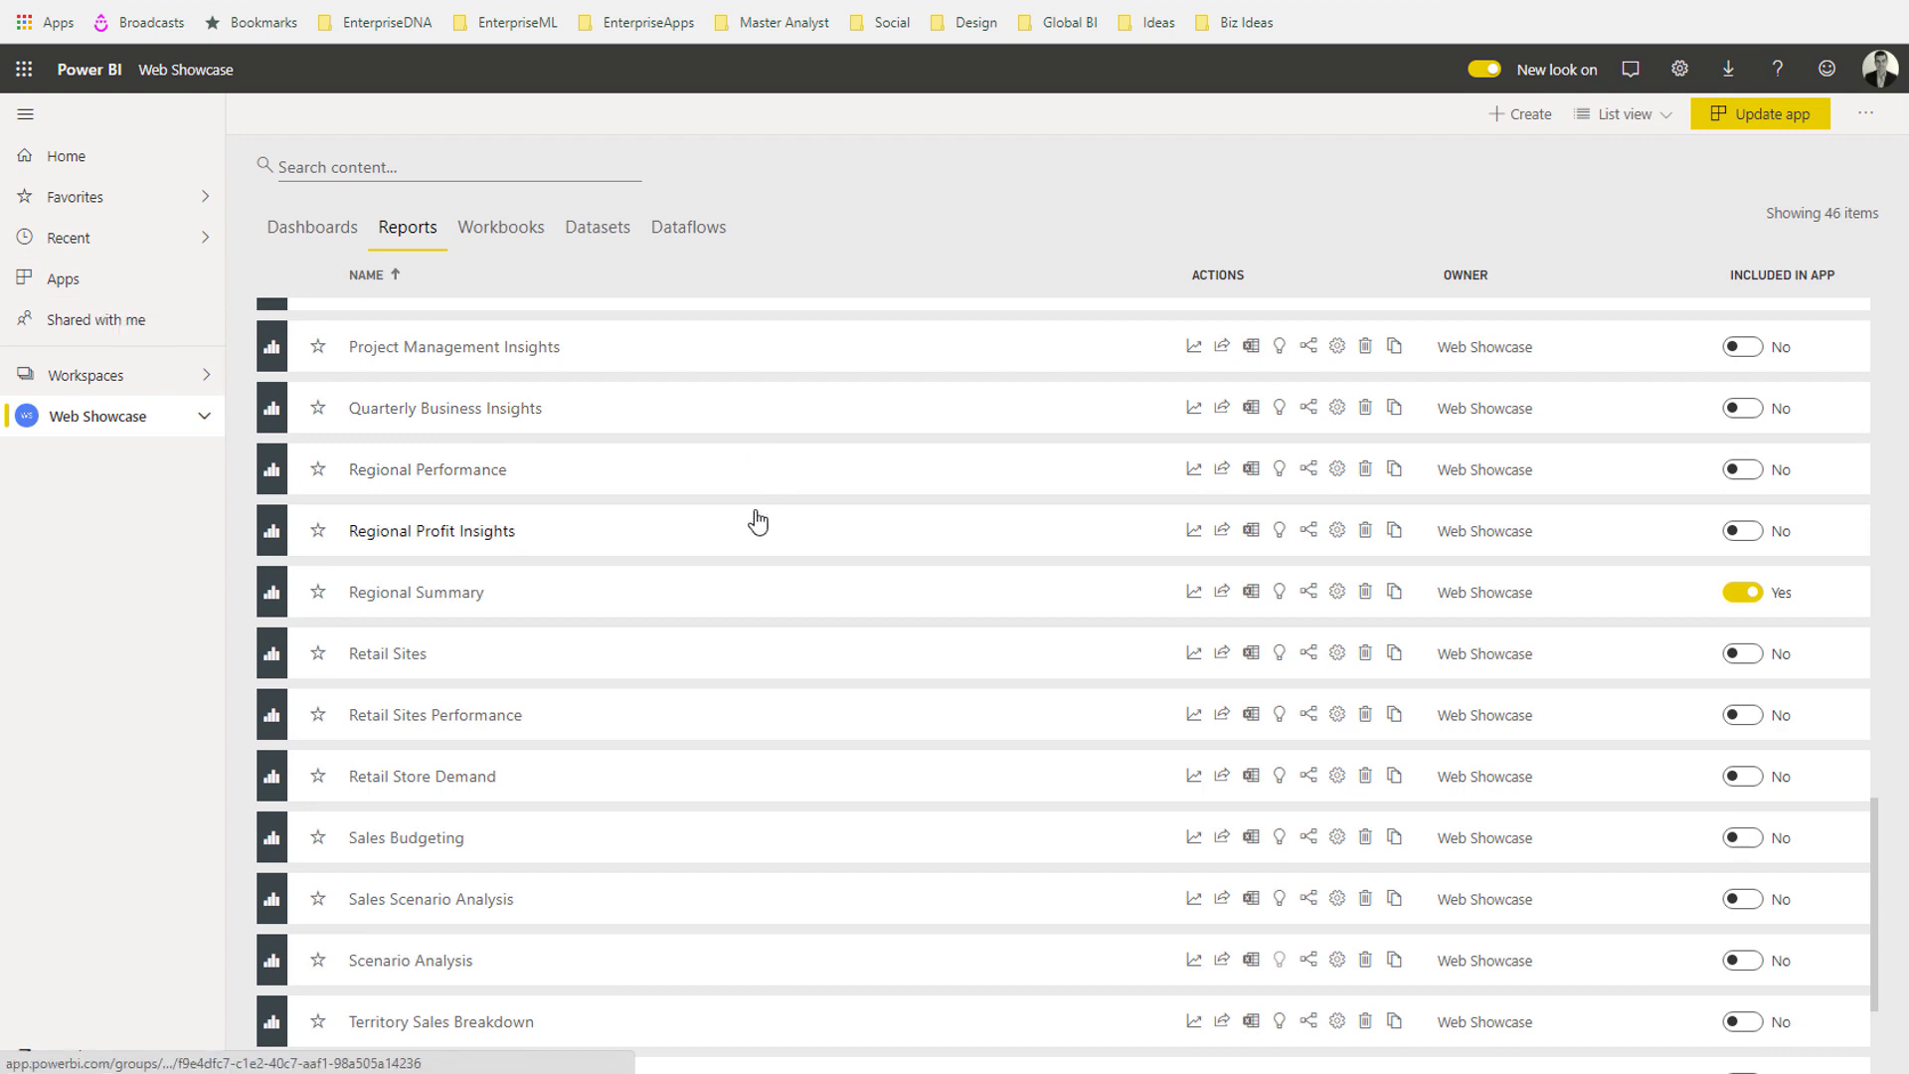
scroll(758, 519, "down", 3)
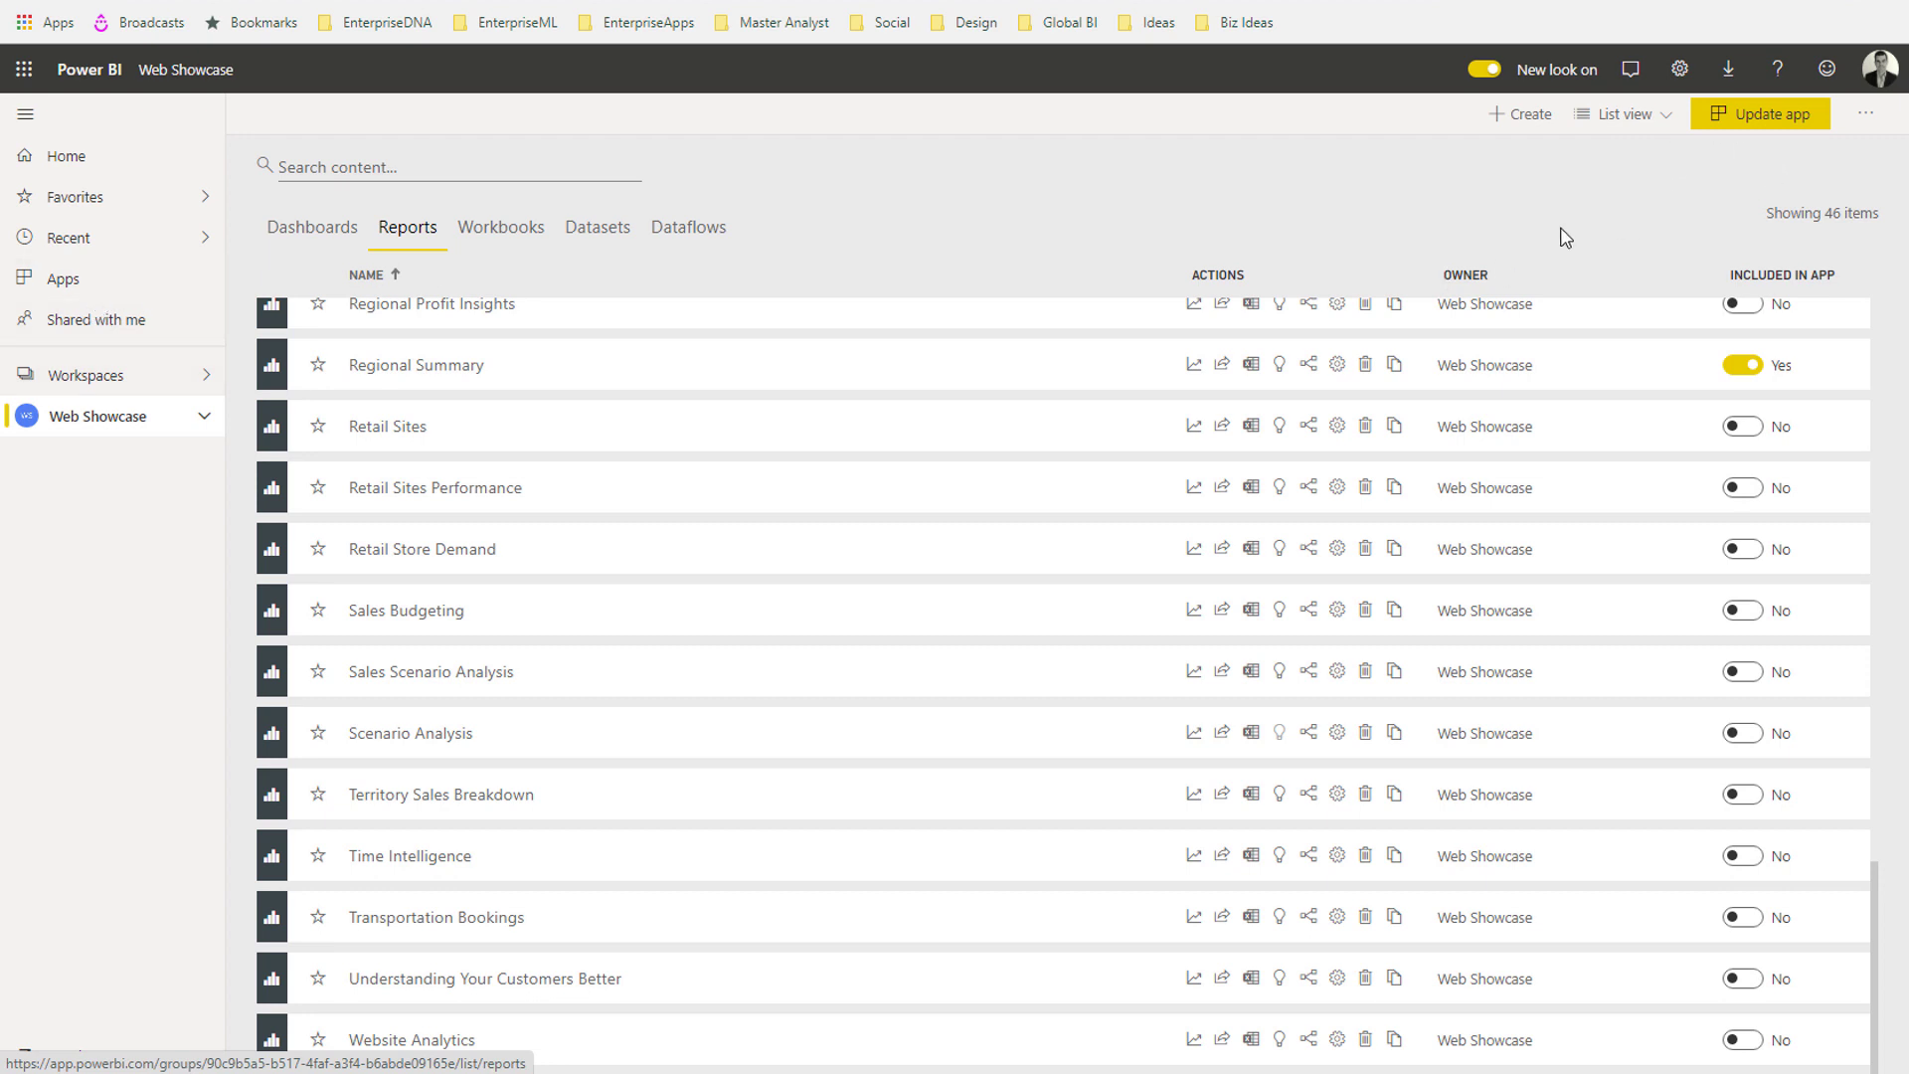
scroll(1012, 360, "up", 1)
scroll(1012, 360, "up", 5)
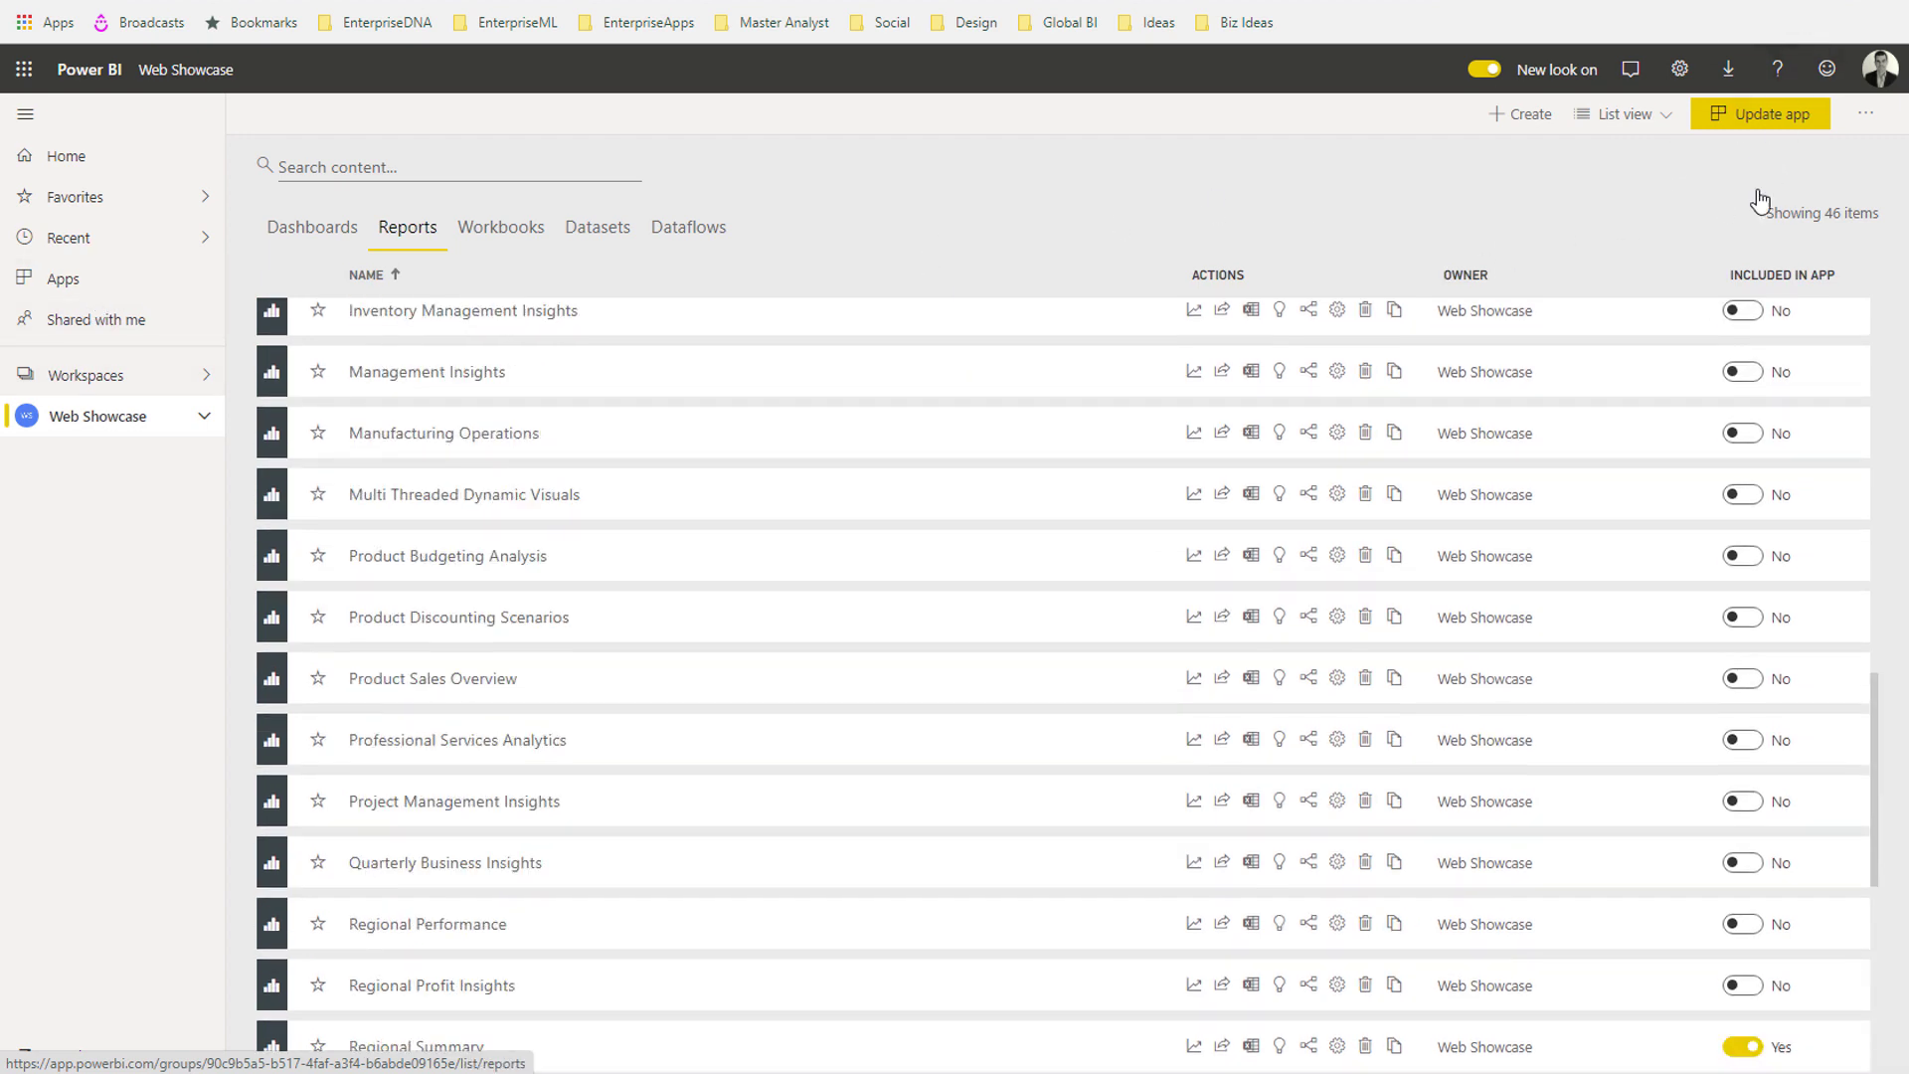
Start updating the Financial Reporting App and set its theme colour to light blue.
left_click(1747, 126)
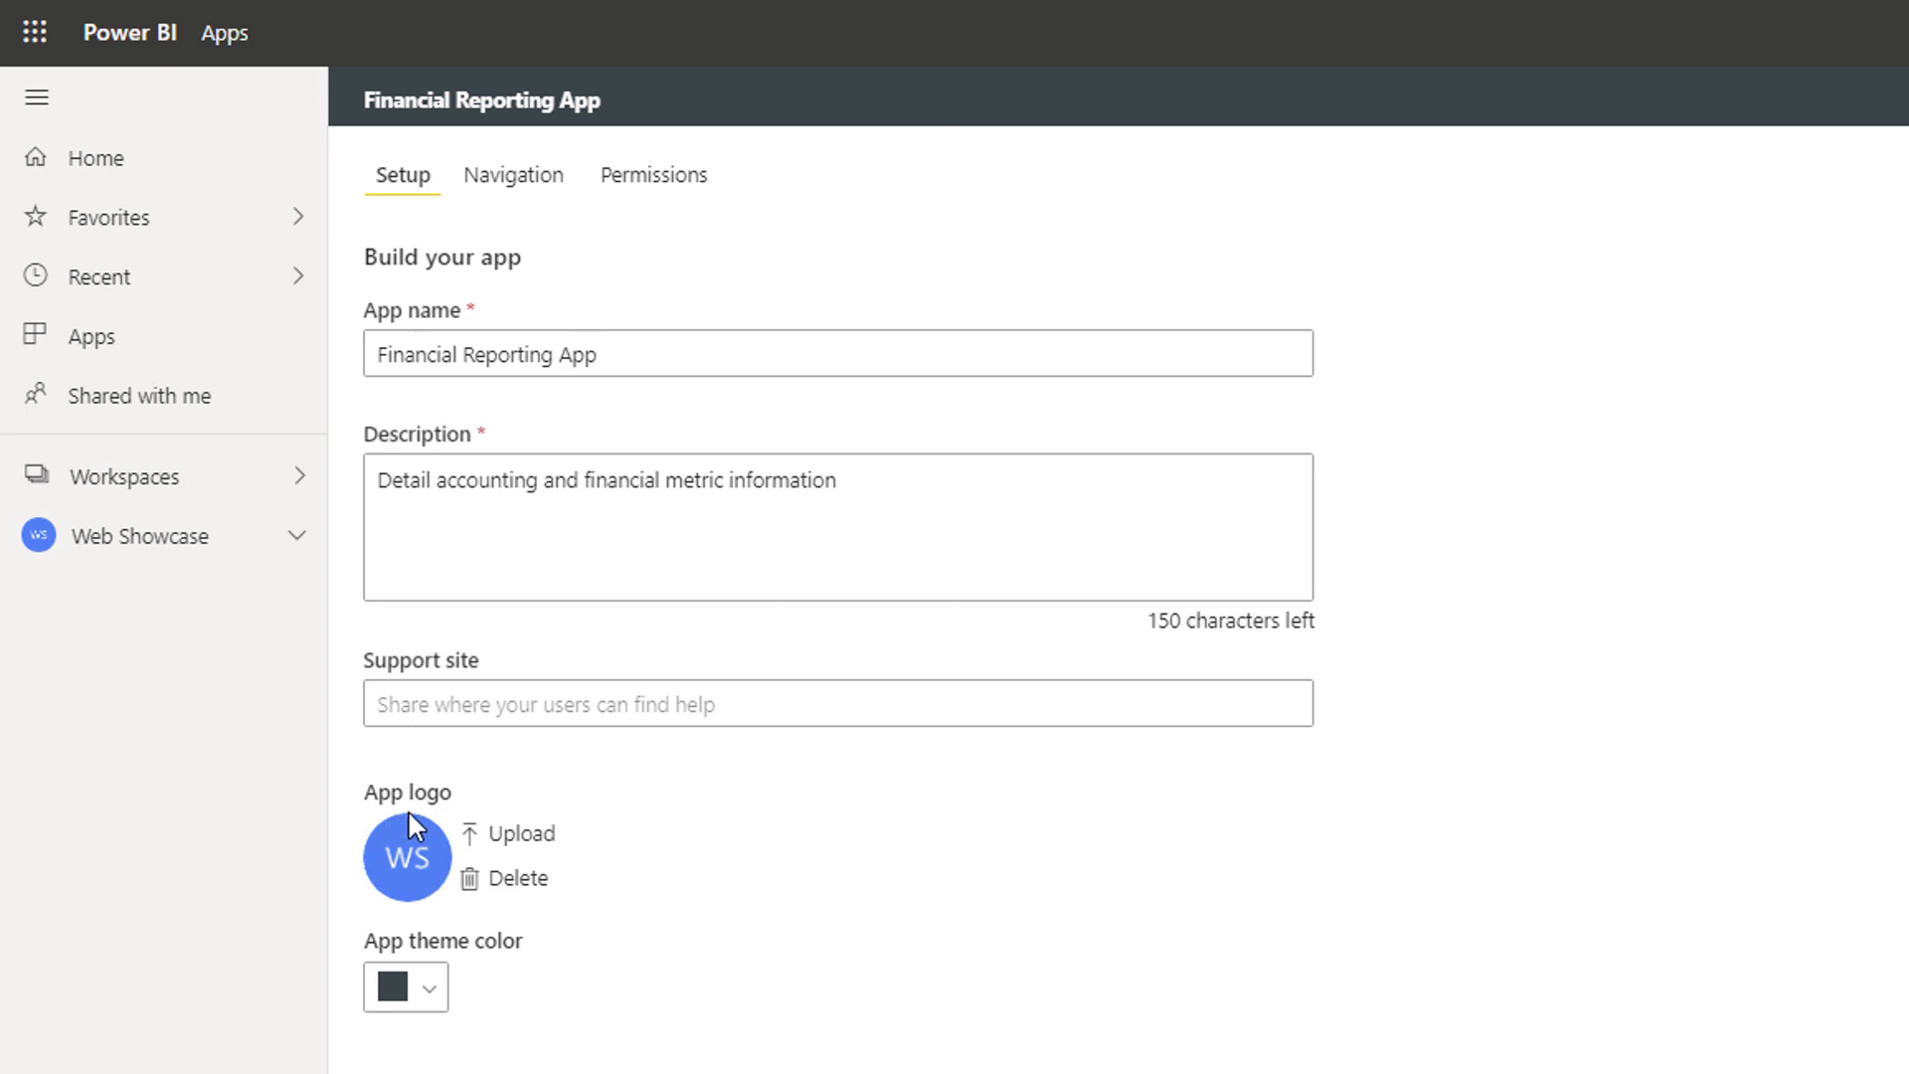
left_click(424, 998)
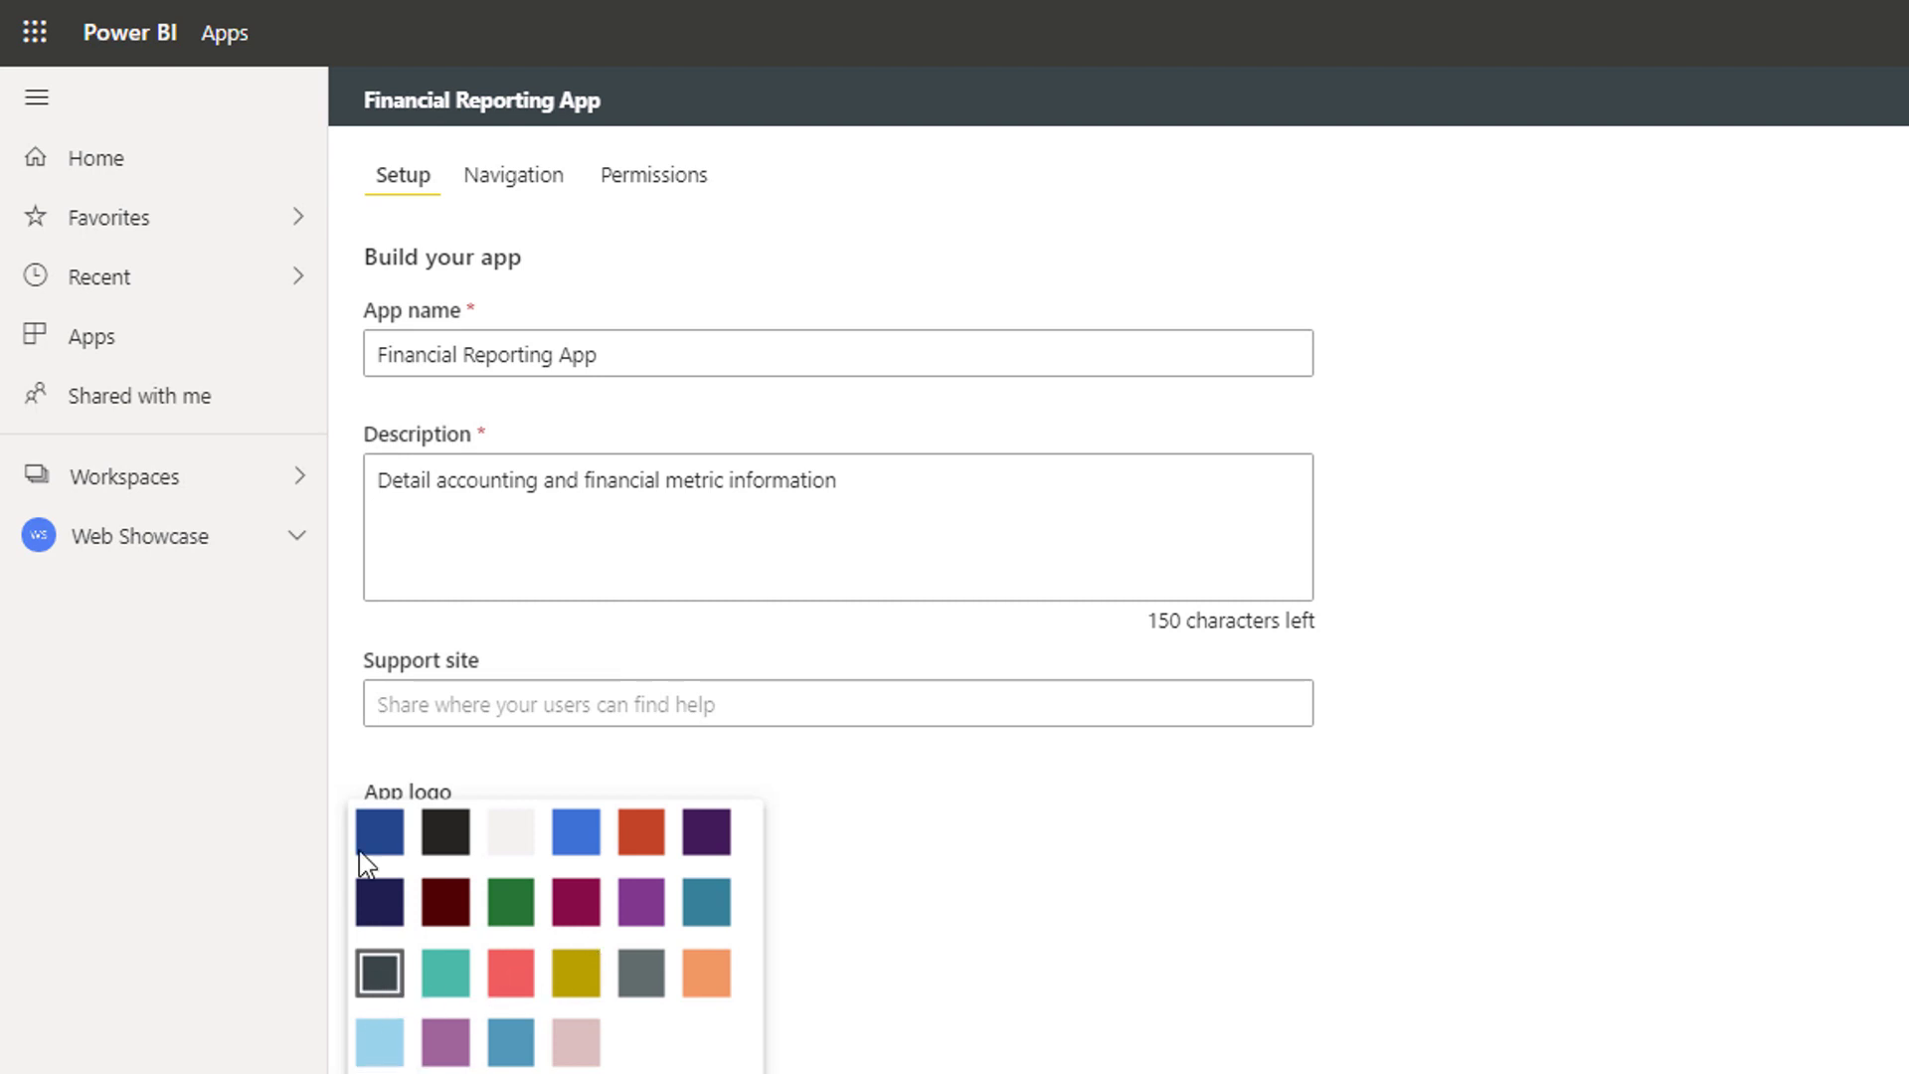
left_click(382, 1041)
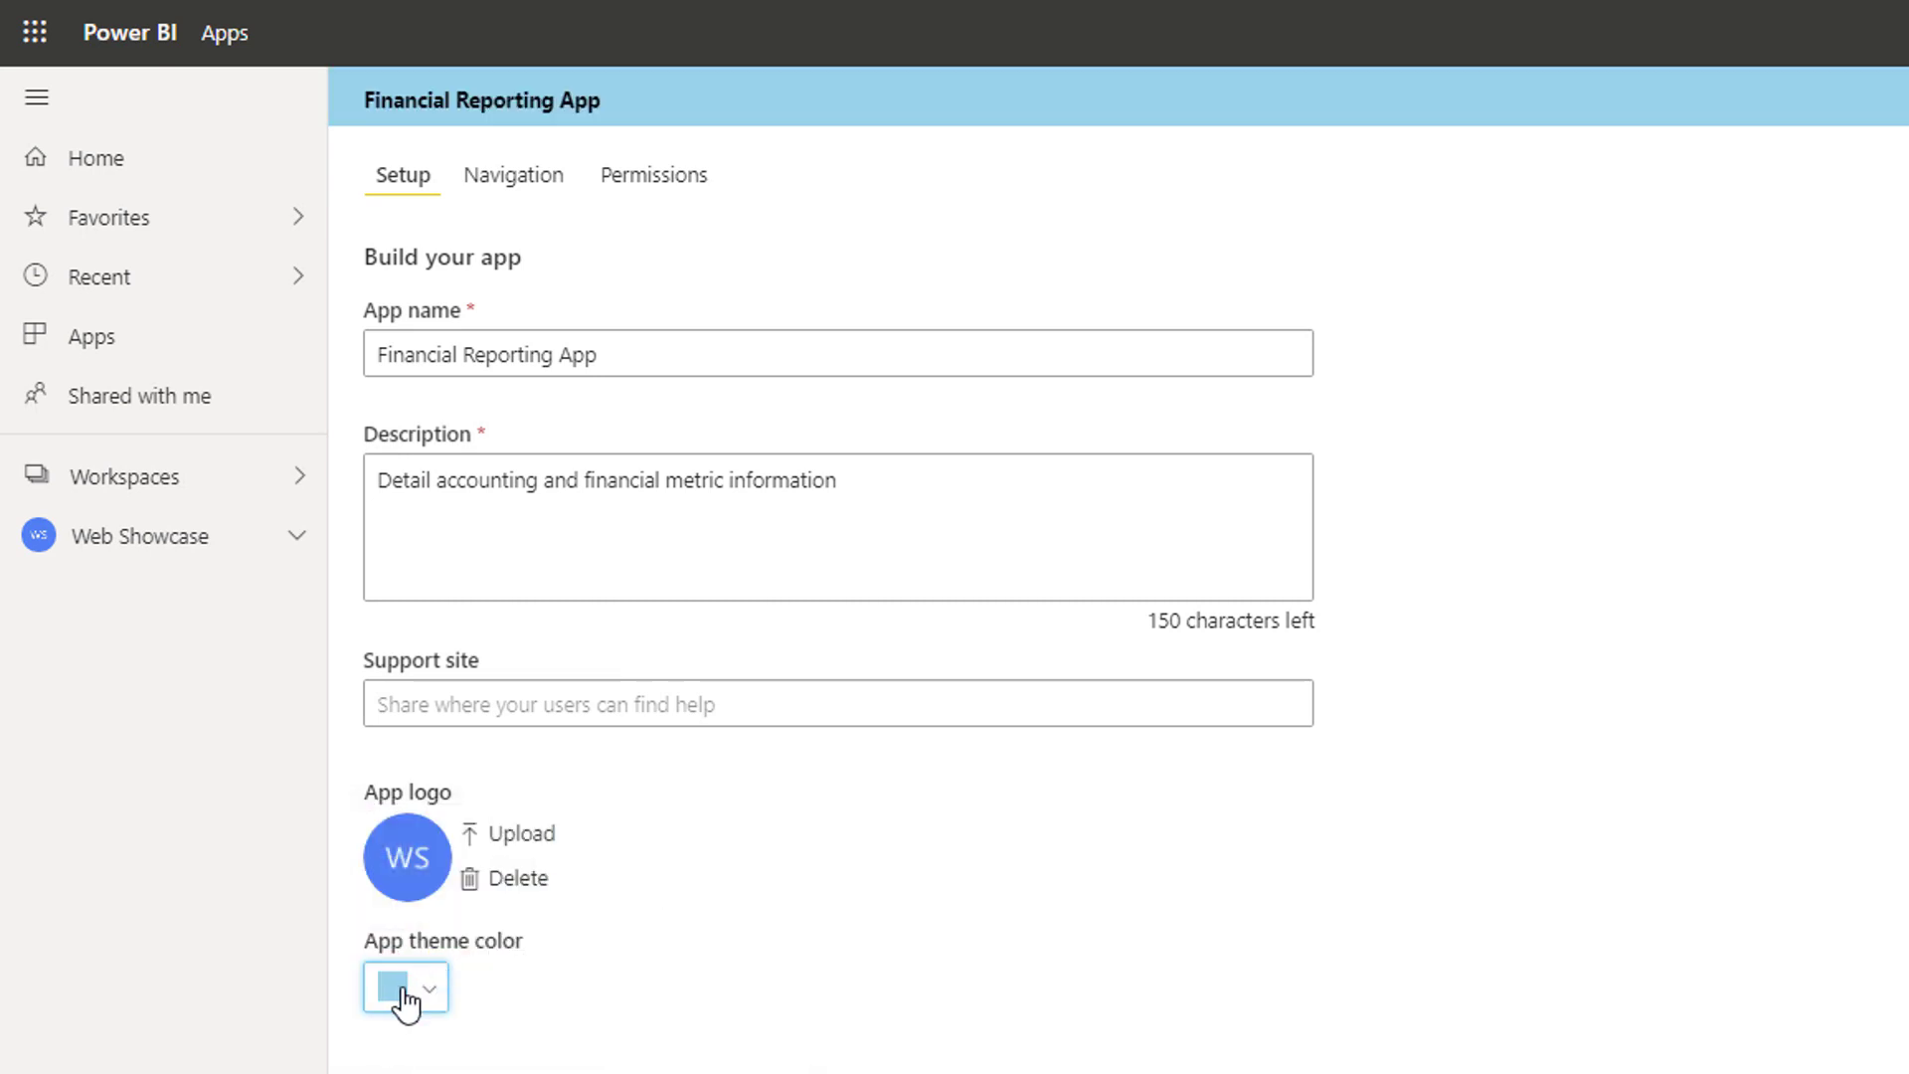
On the Navigation tab, move Financial Reporting In Power BI to the end and show its Advanced options.
left_click(539, 187)
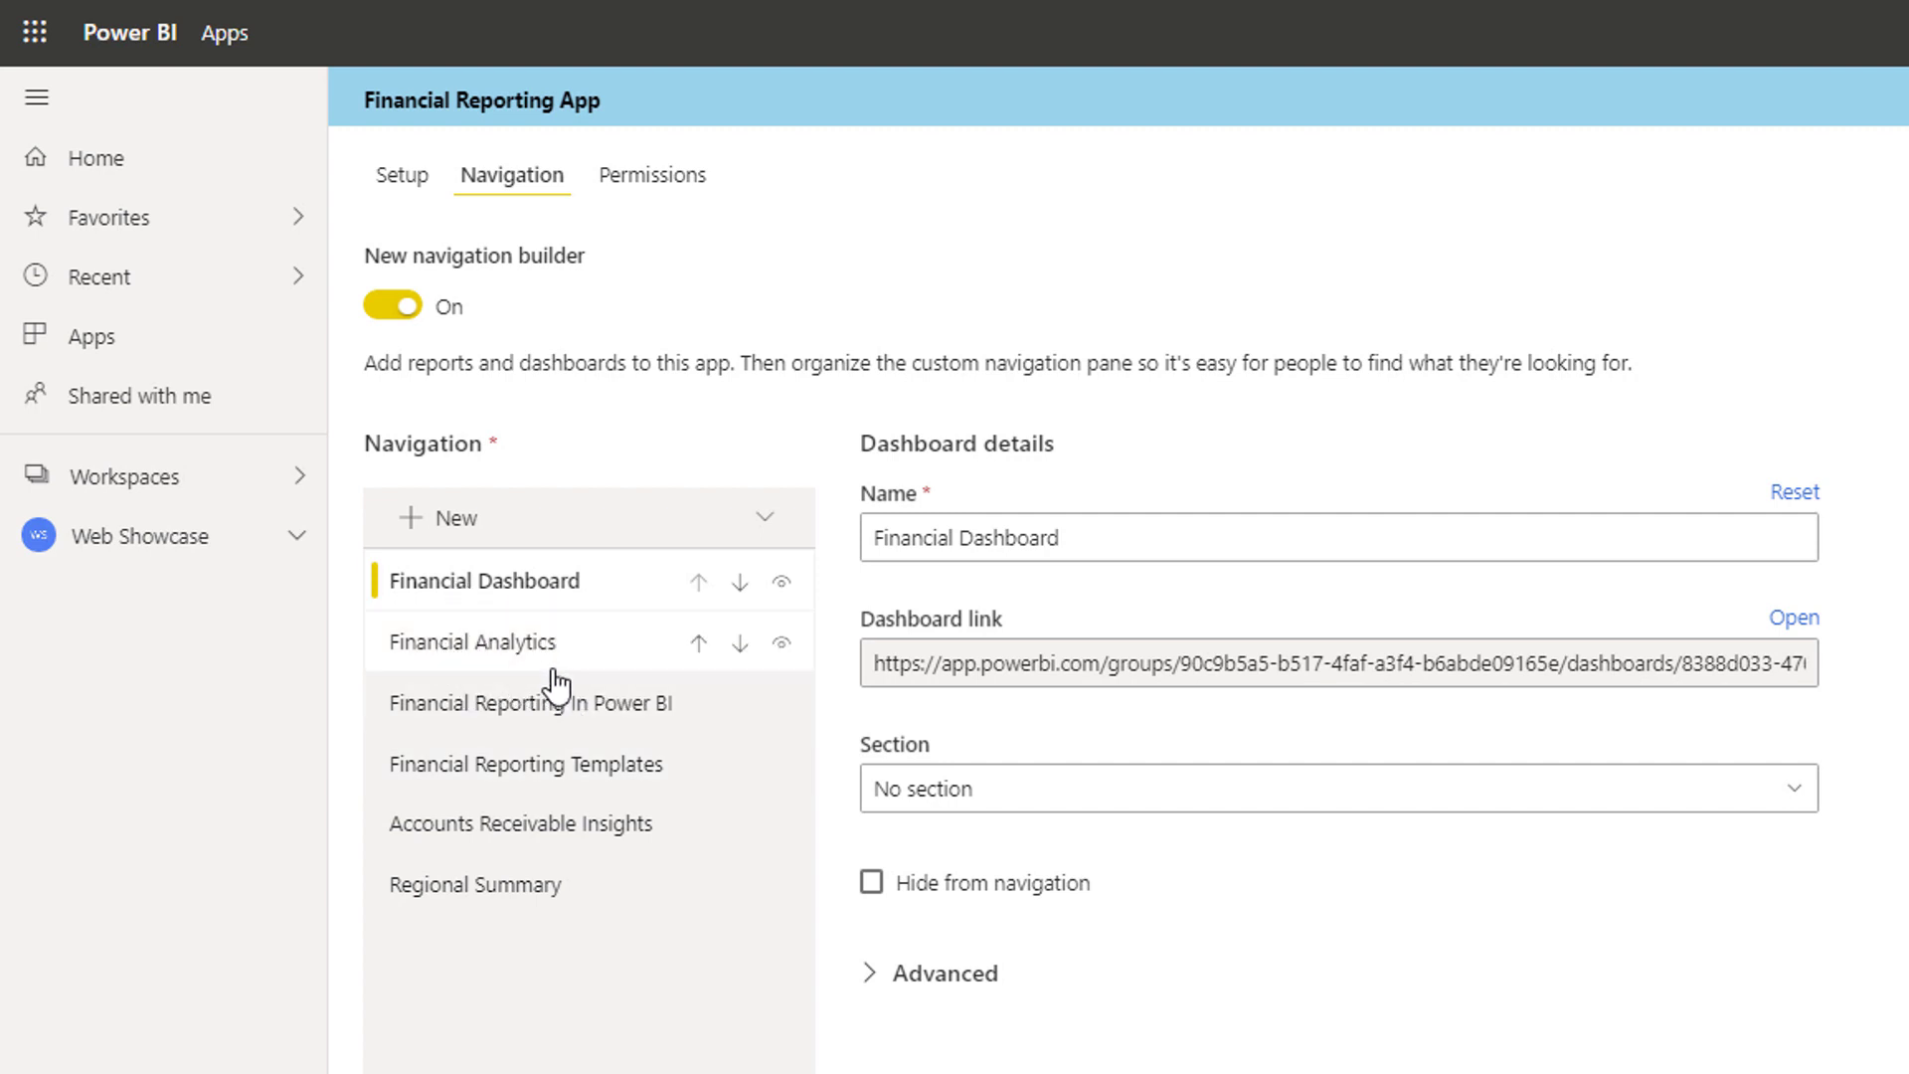
left_click(740, 706)
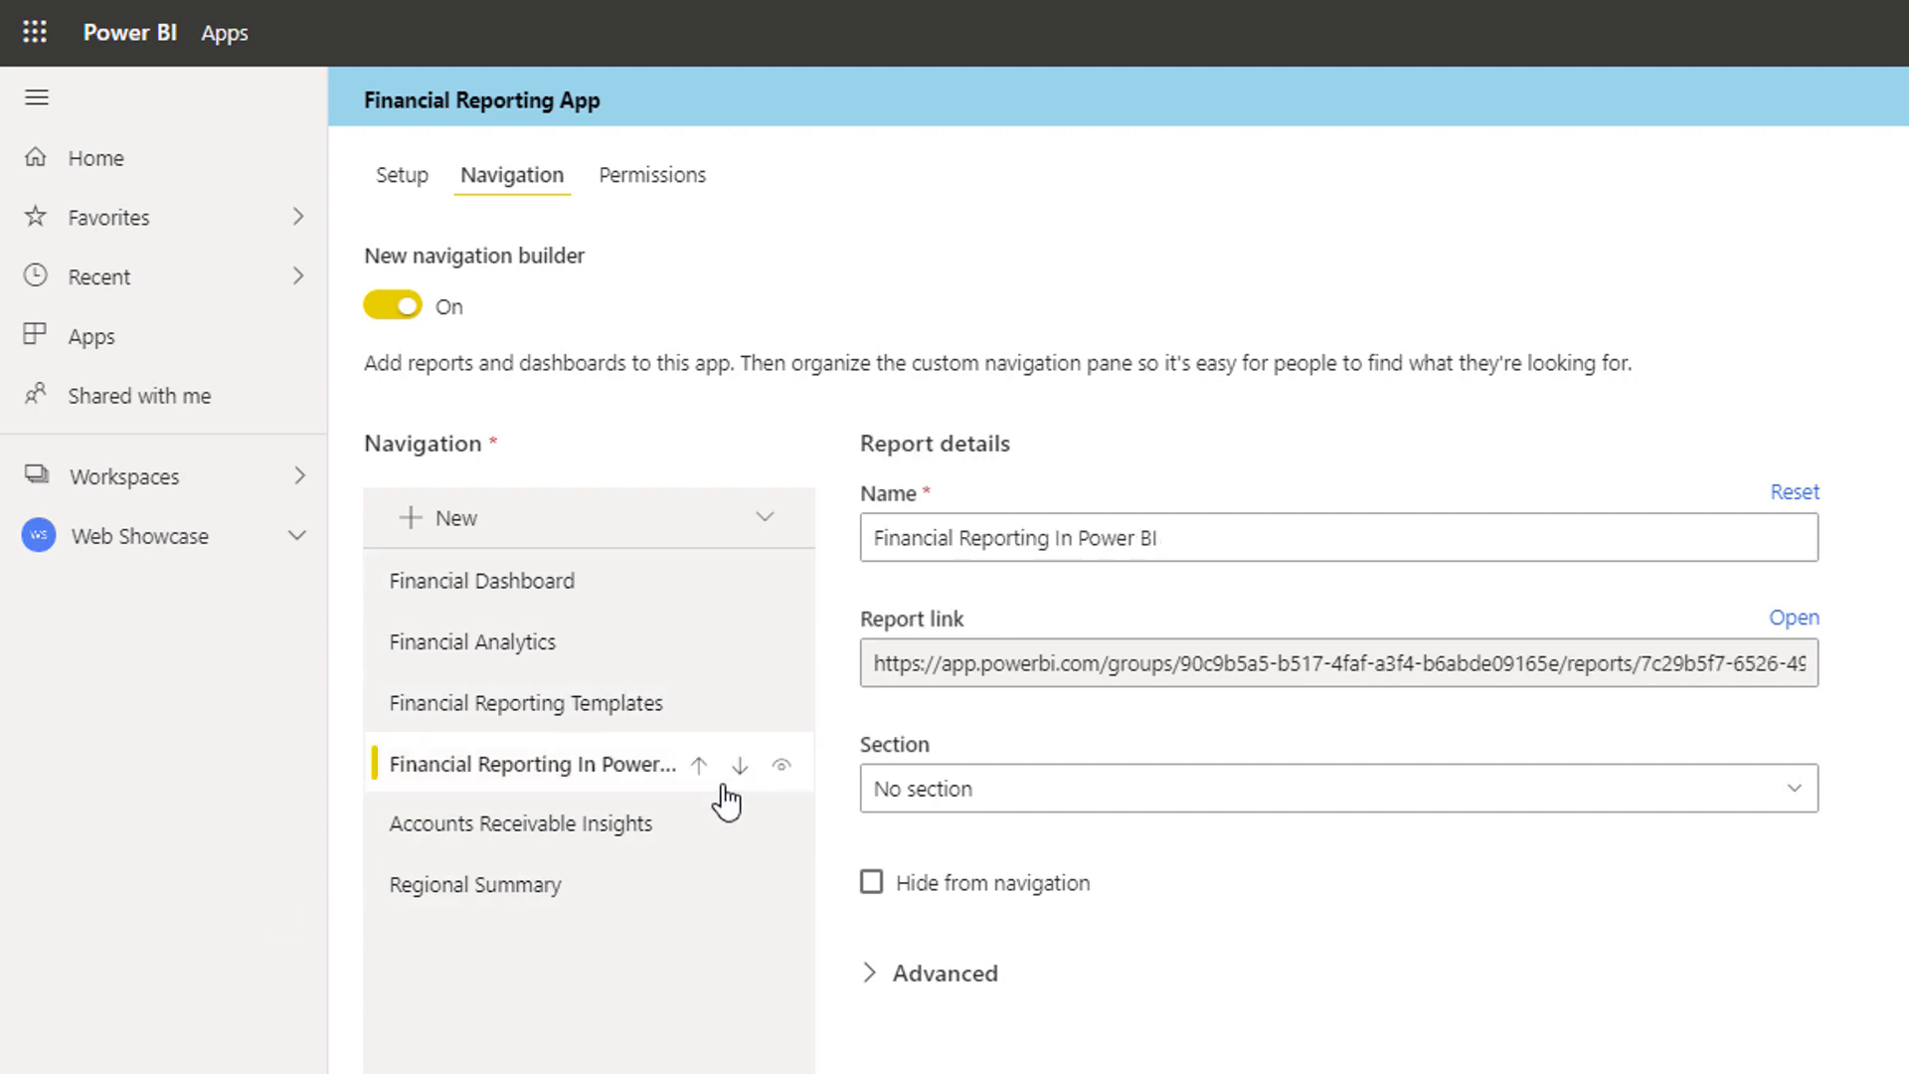
left_click(740, 768)
left_click(738, 827)
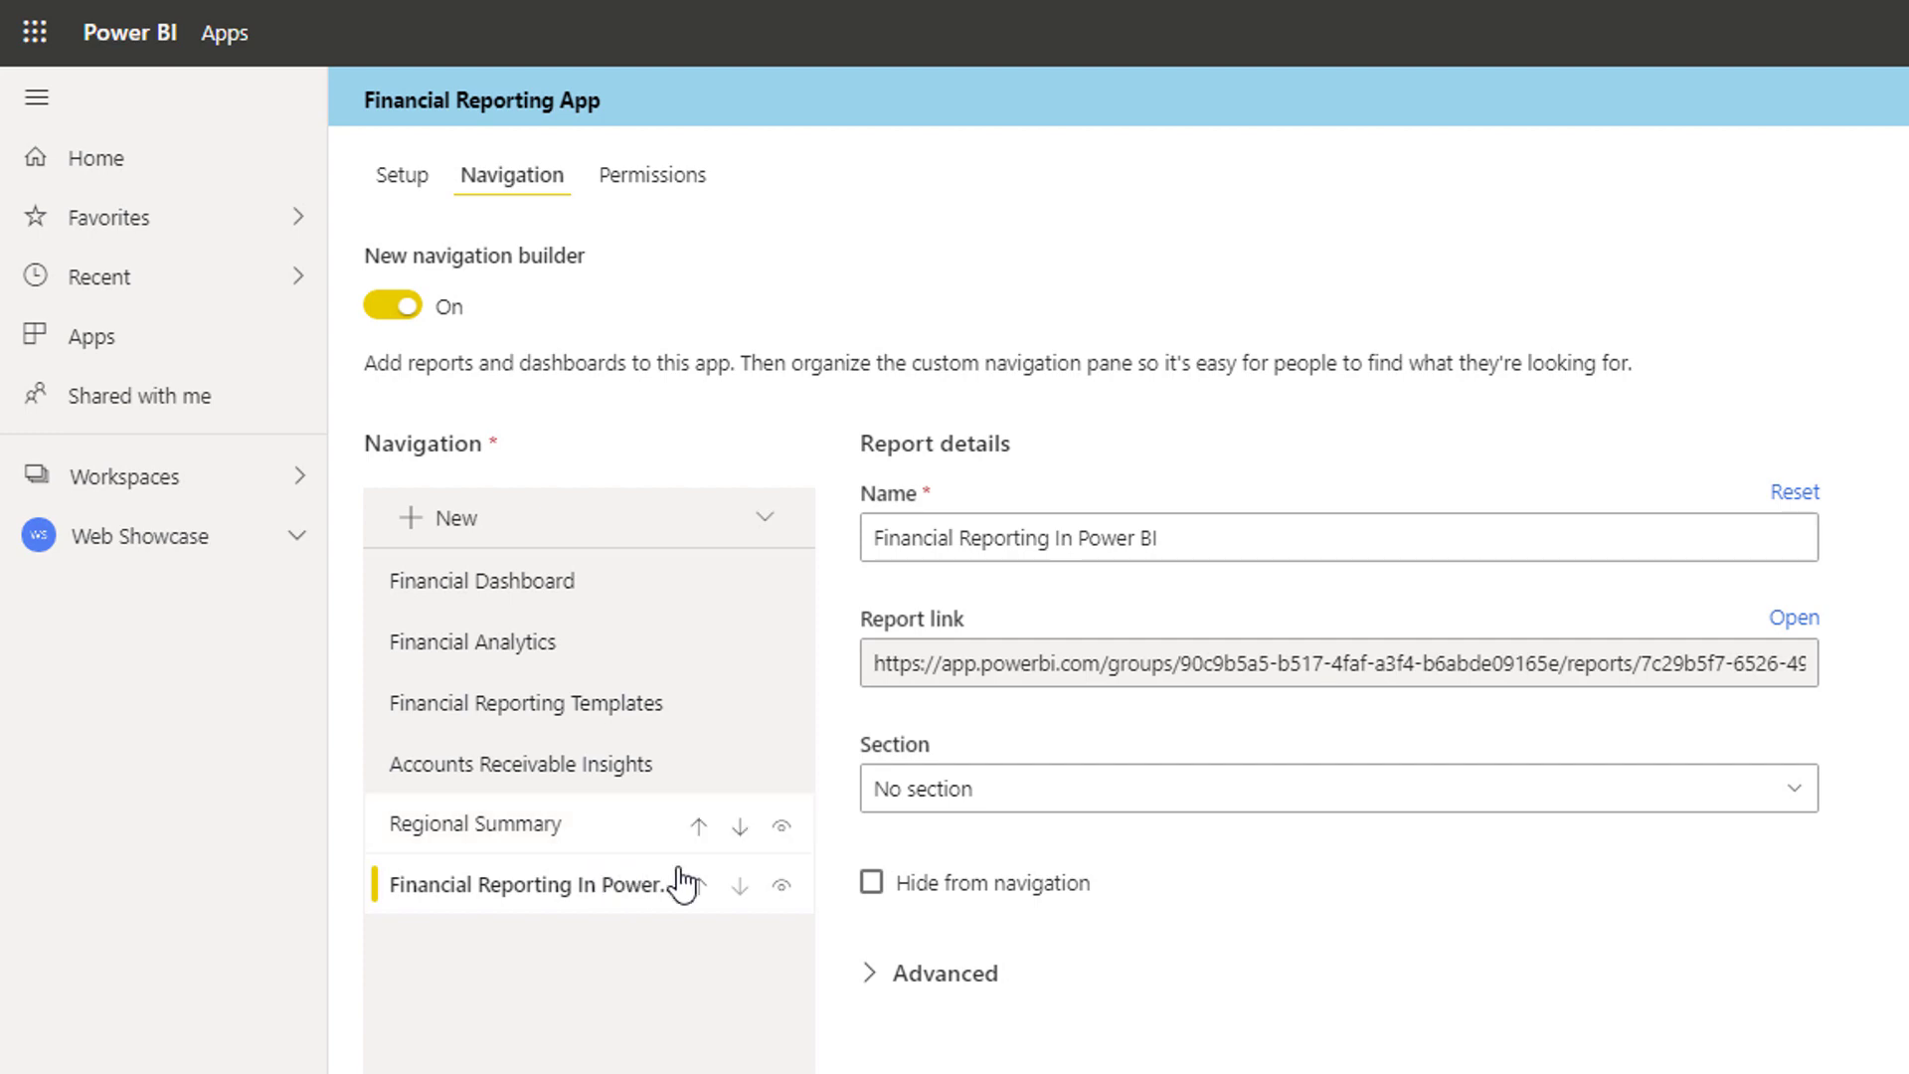
left_click(870, 973)
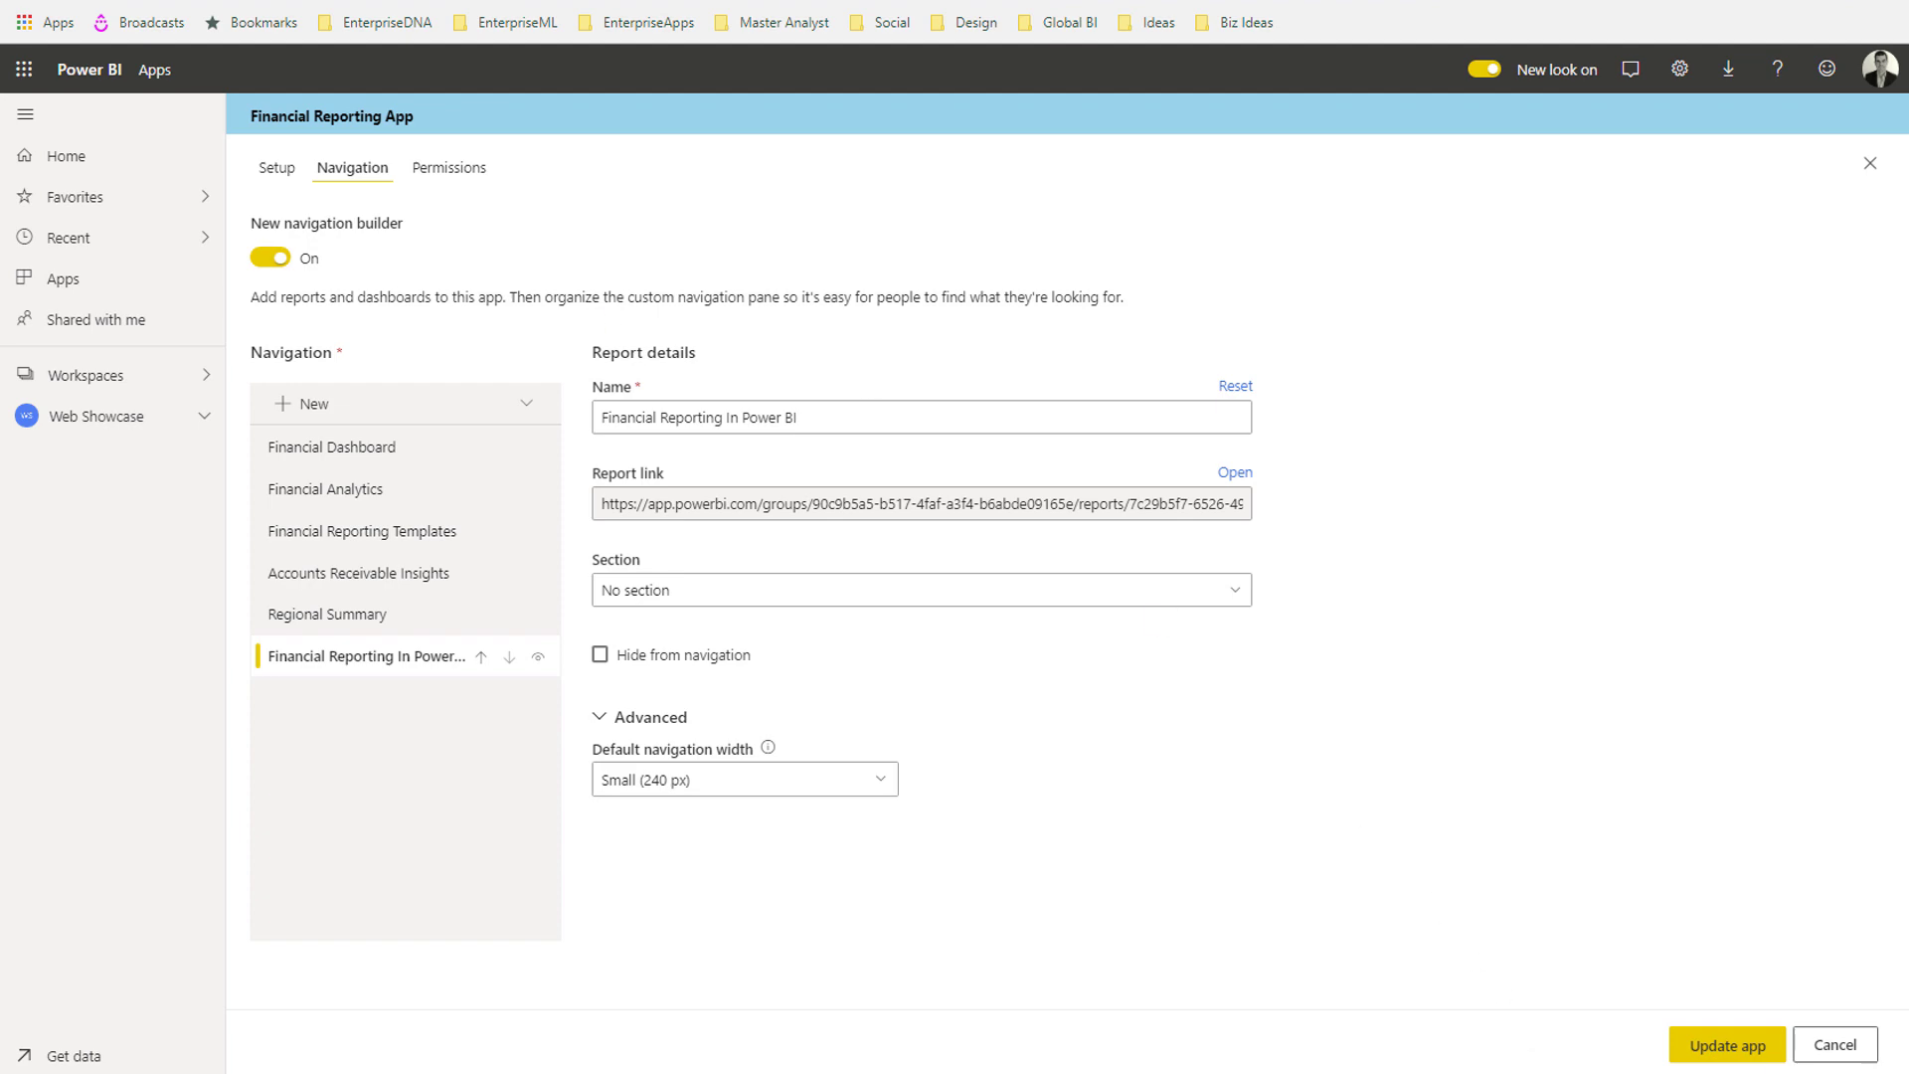
Publish the Financial Reporting App update and go to the published app.
left_click(1740, 1052)
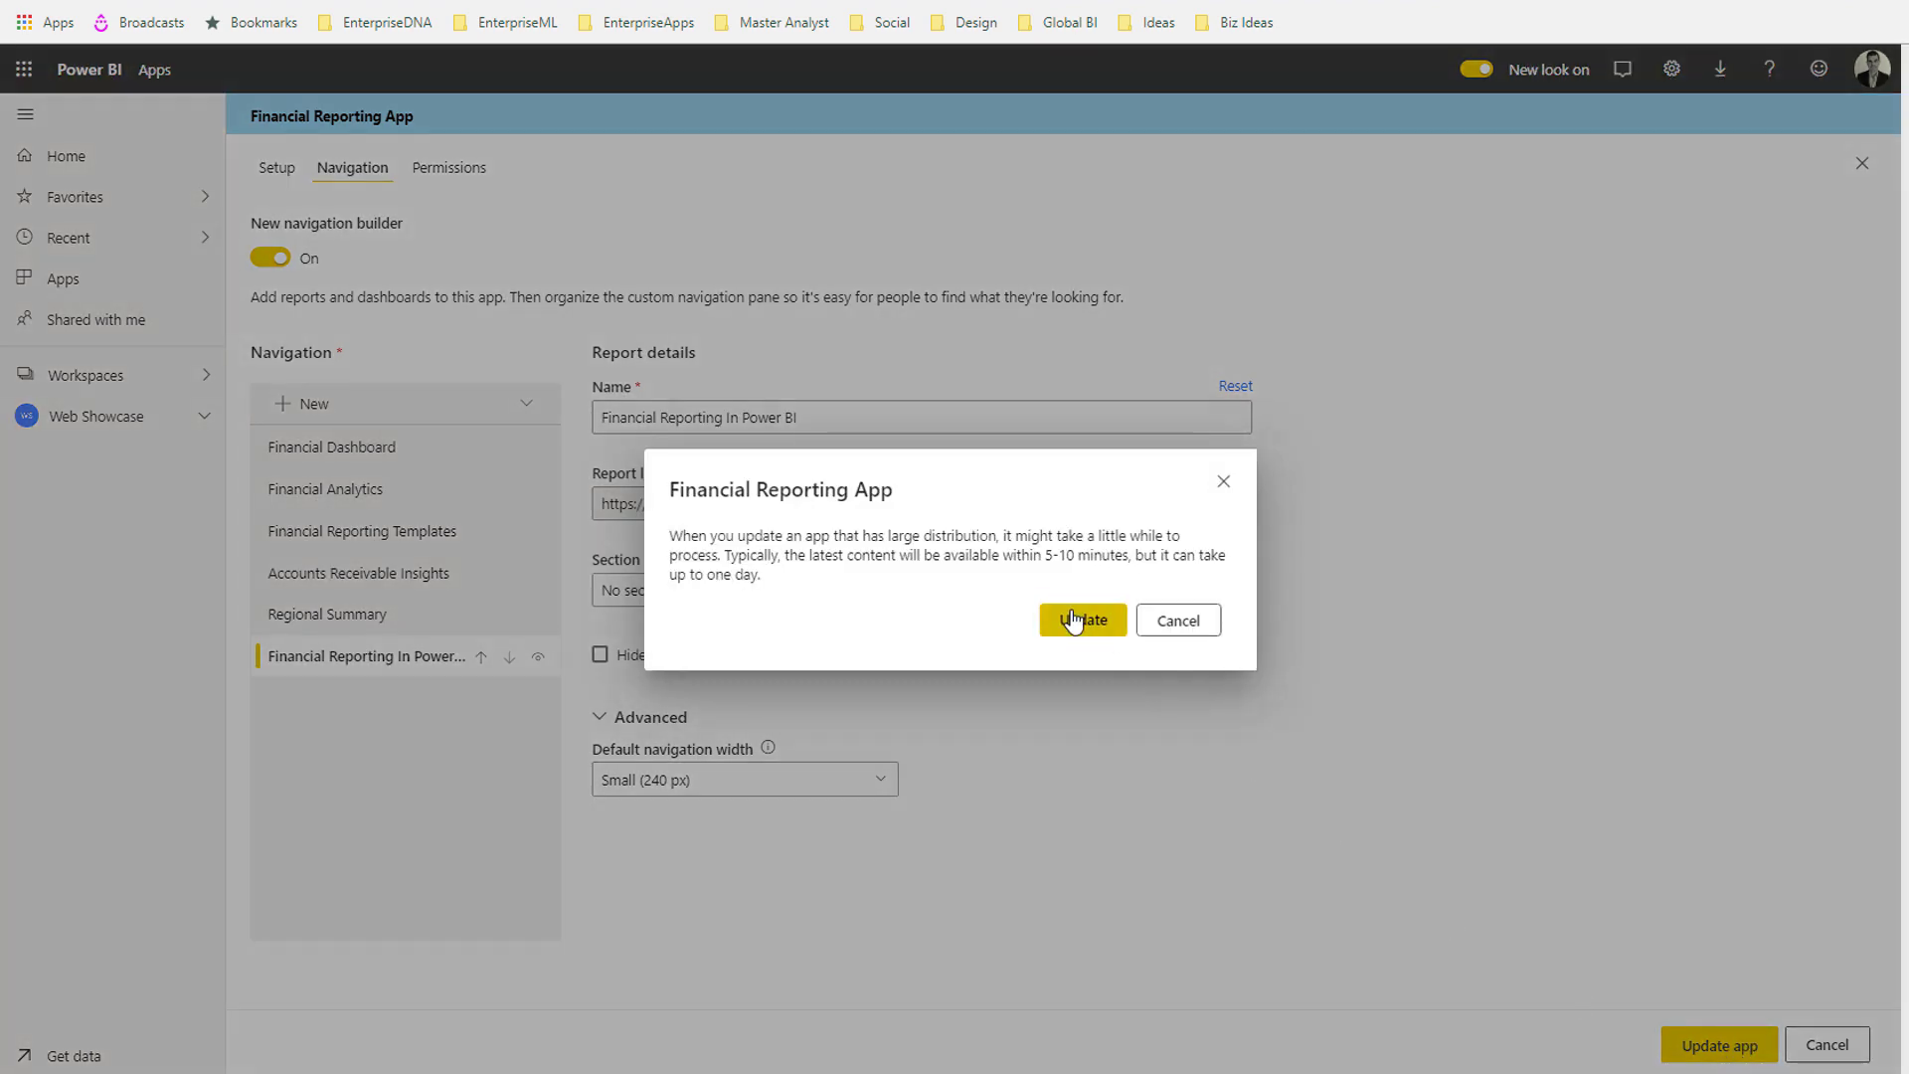
left_click(1074, 623)
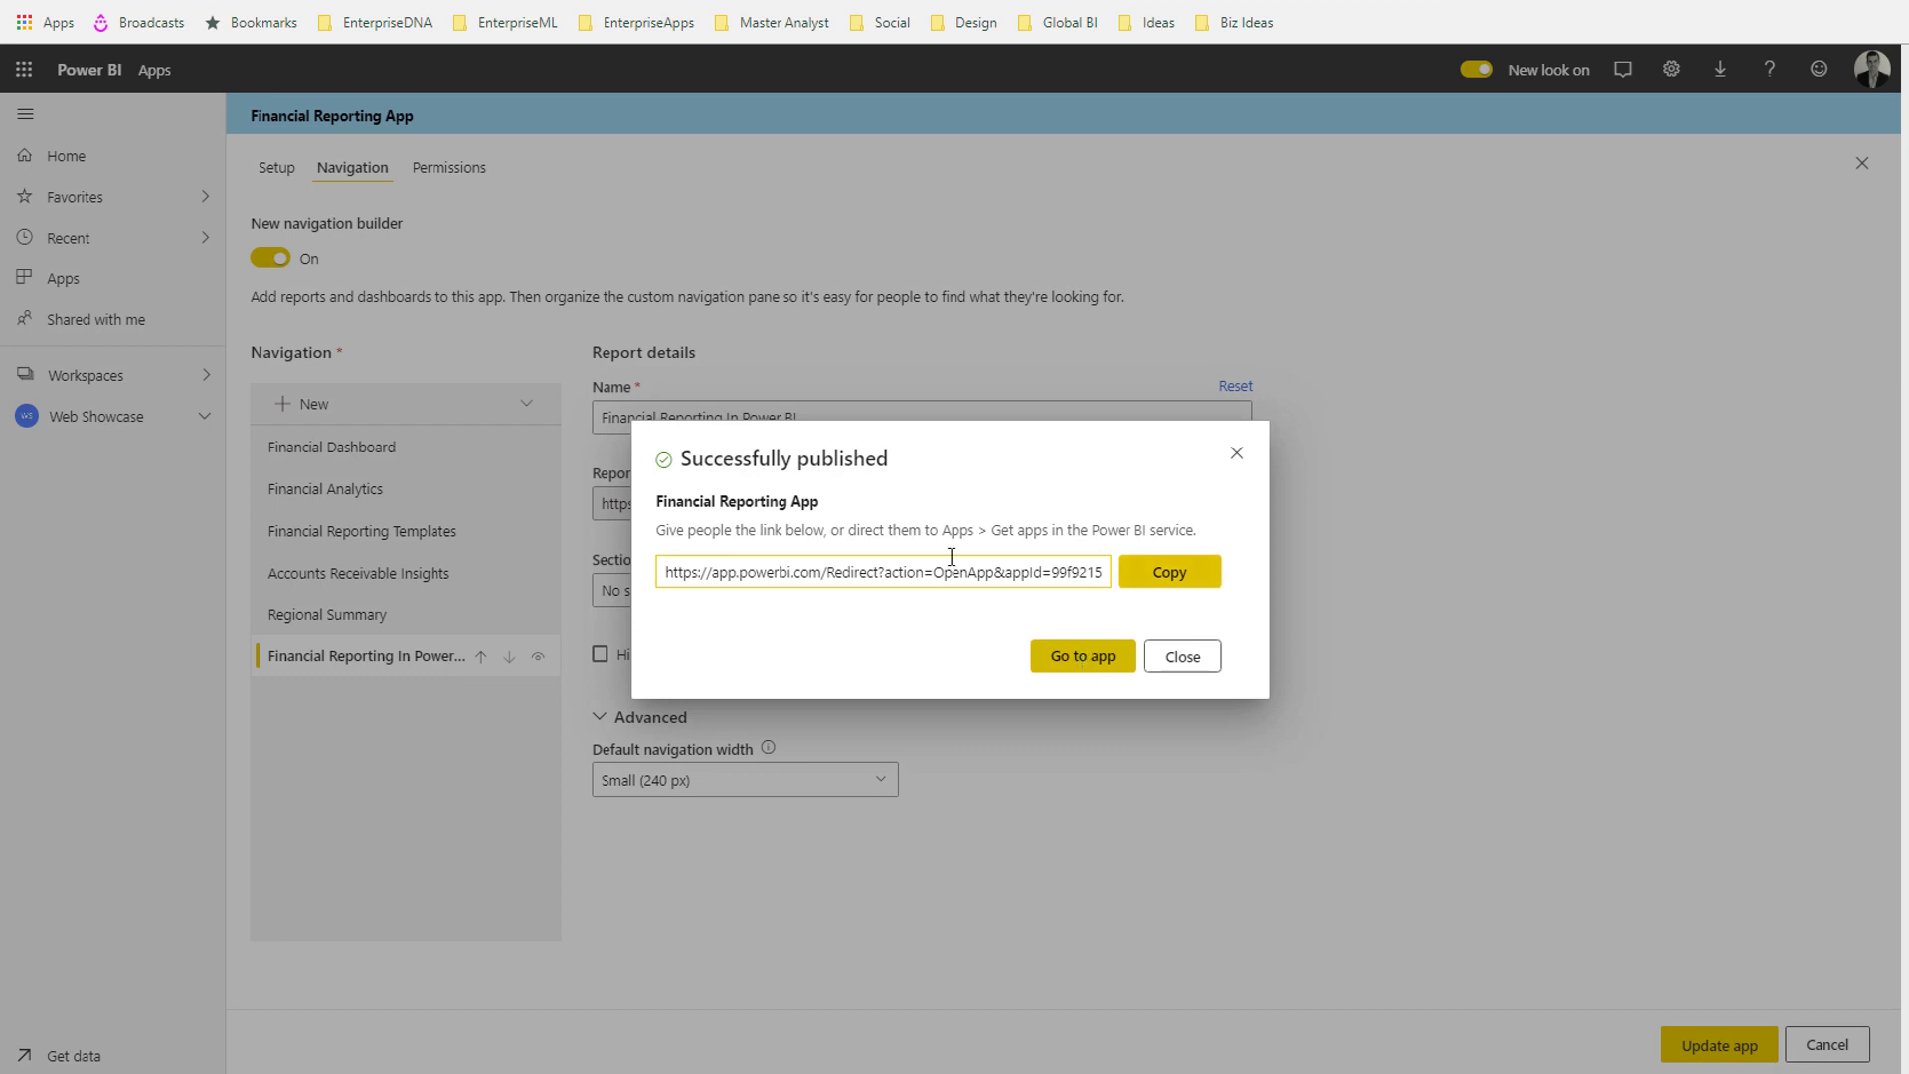
left_click(1062, 664)
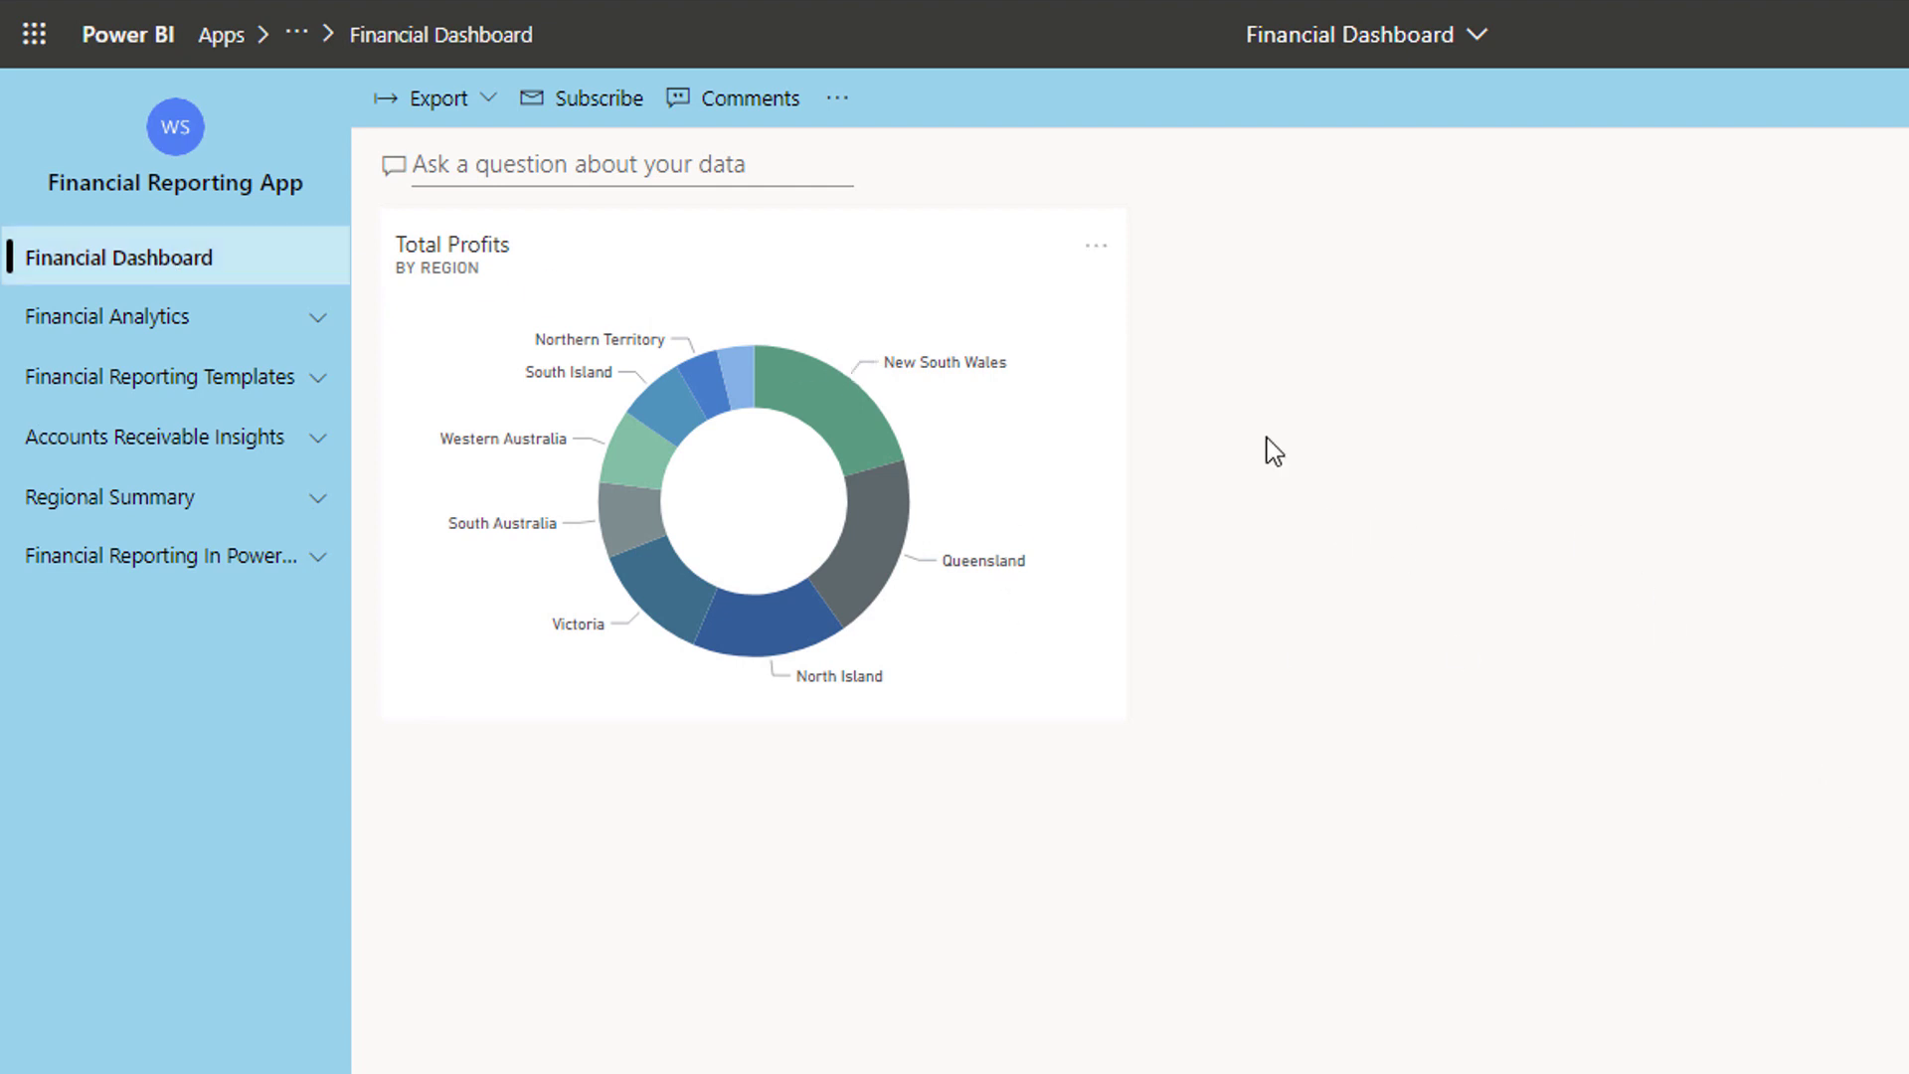
Expand Financial Analytics, Financial Reporting Templates and Accounts Receivable Insights, then open Accounts Receivable Recon.
left_click(320, 330)
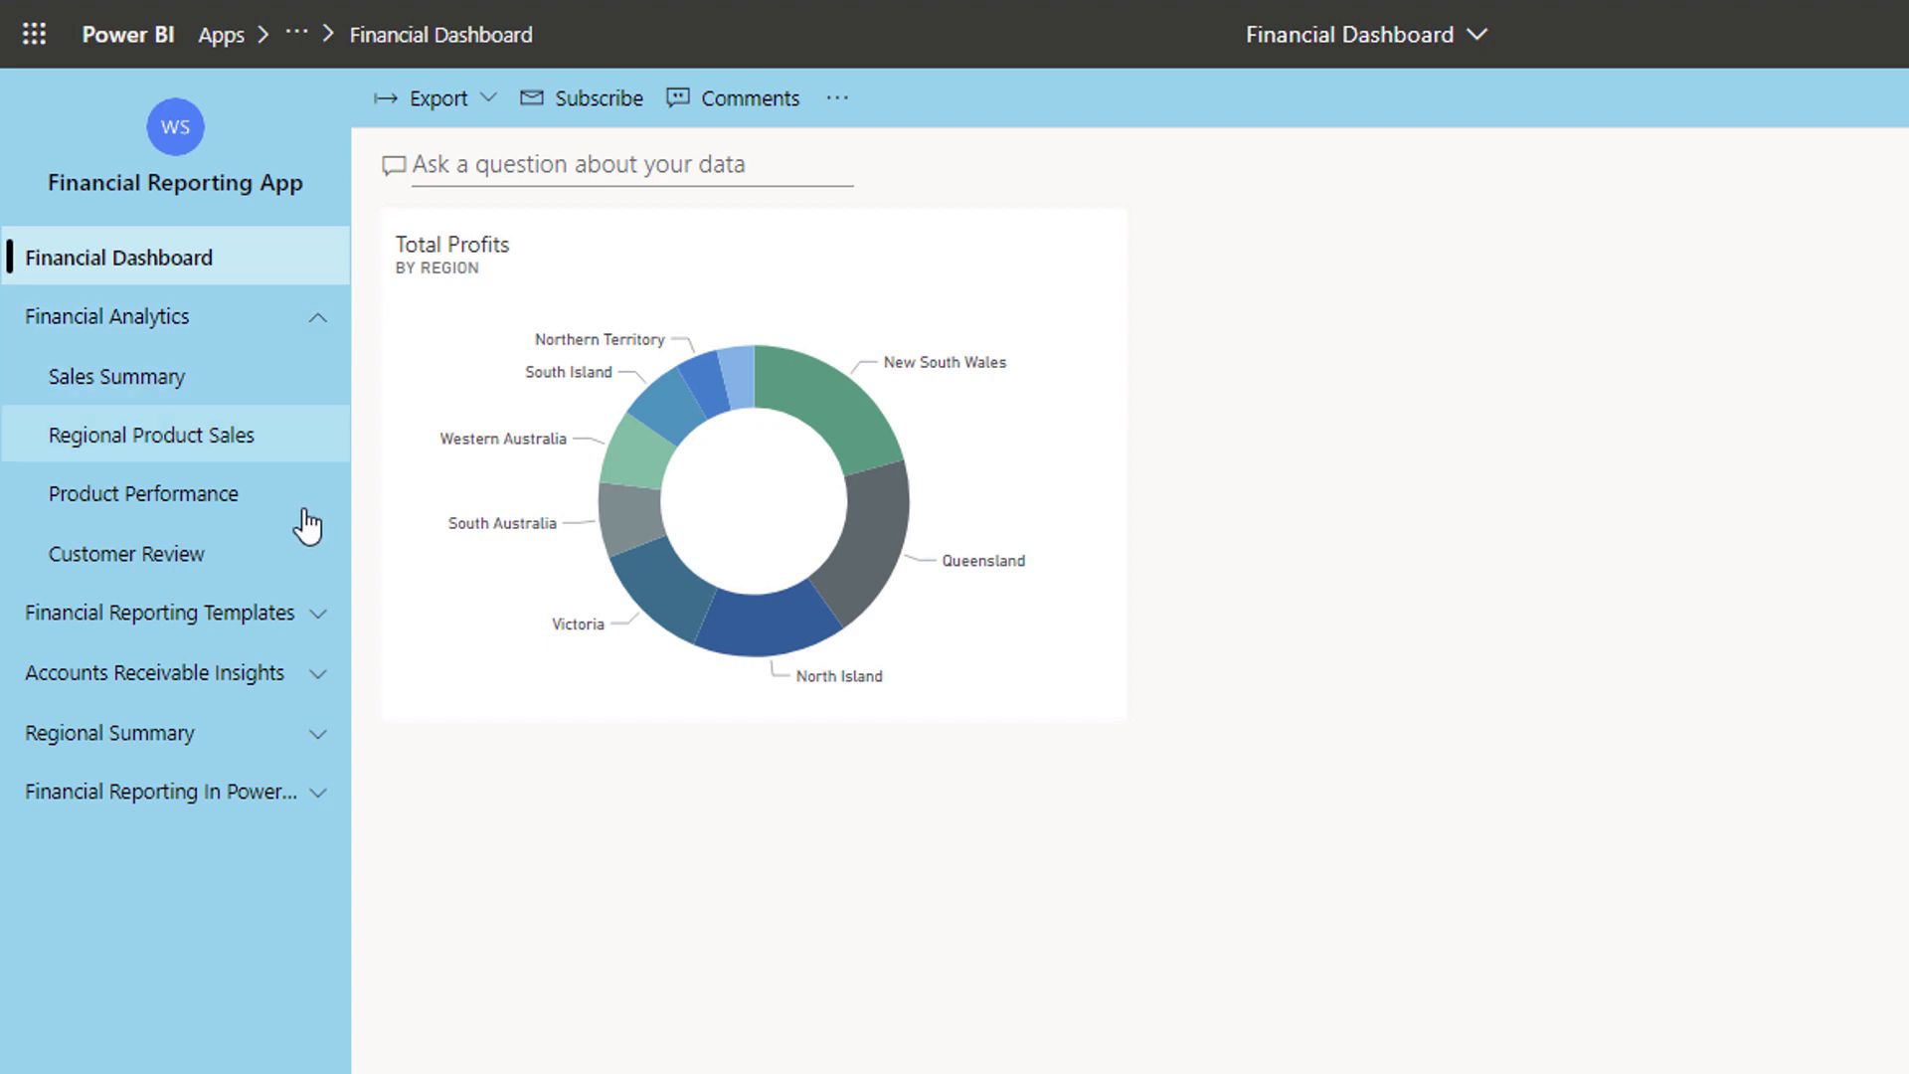
left_click(314, 621)
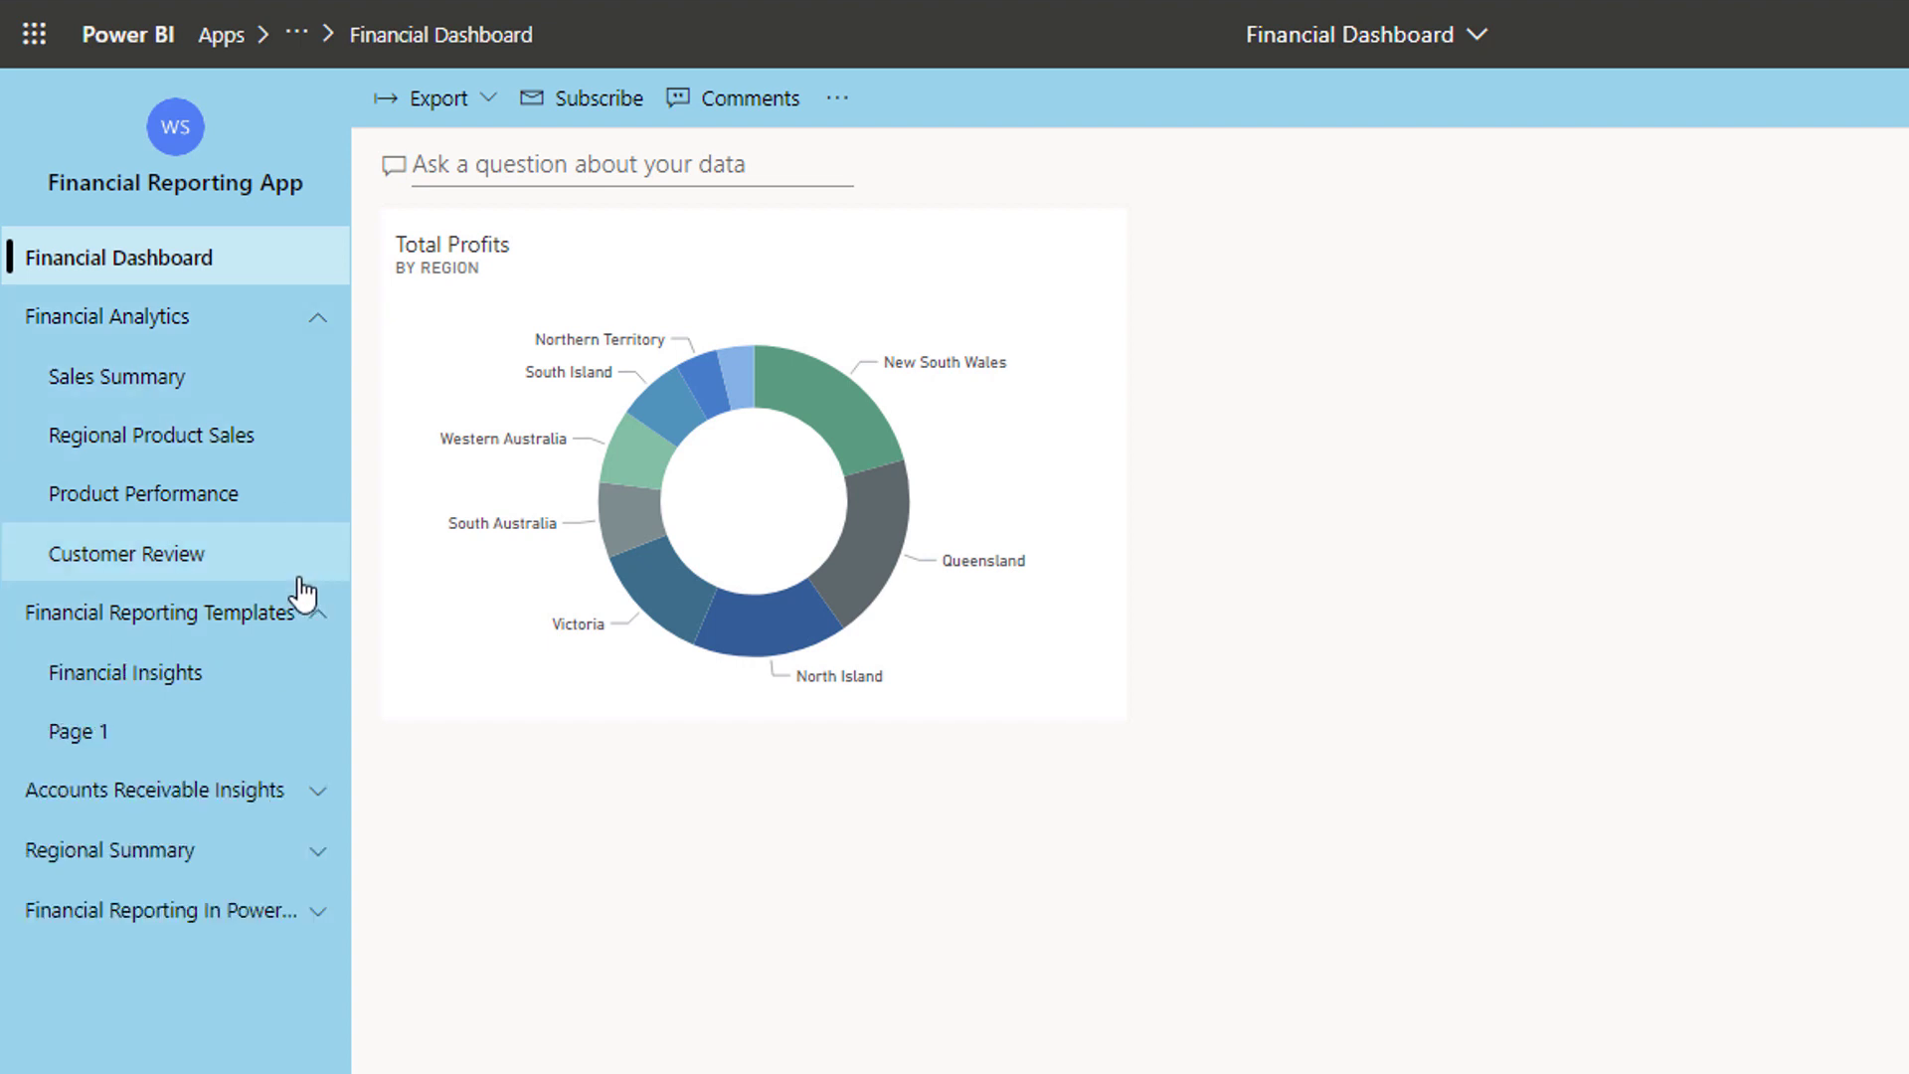
left_click(319, 805)
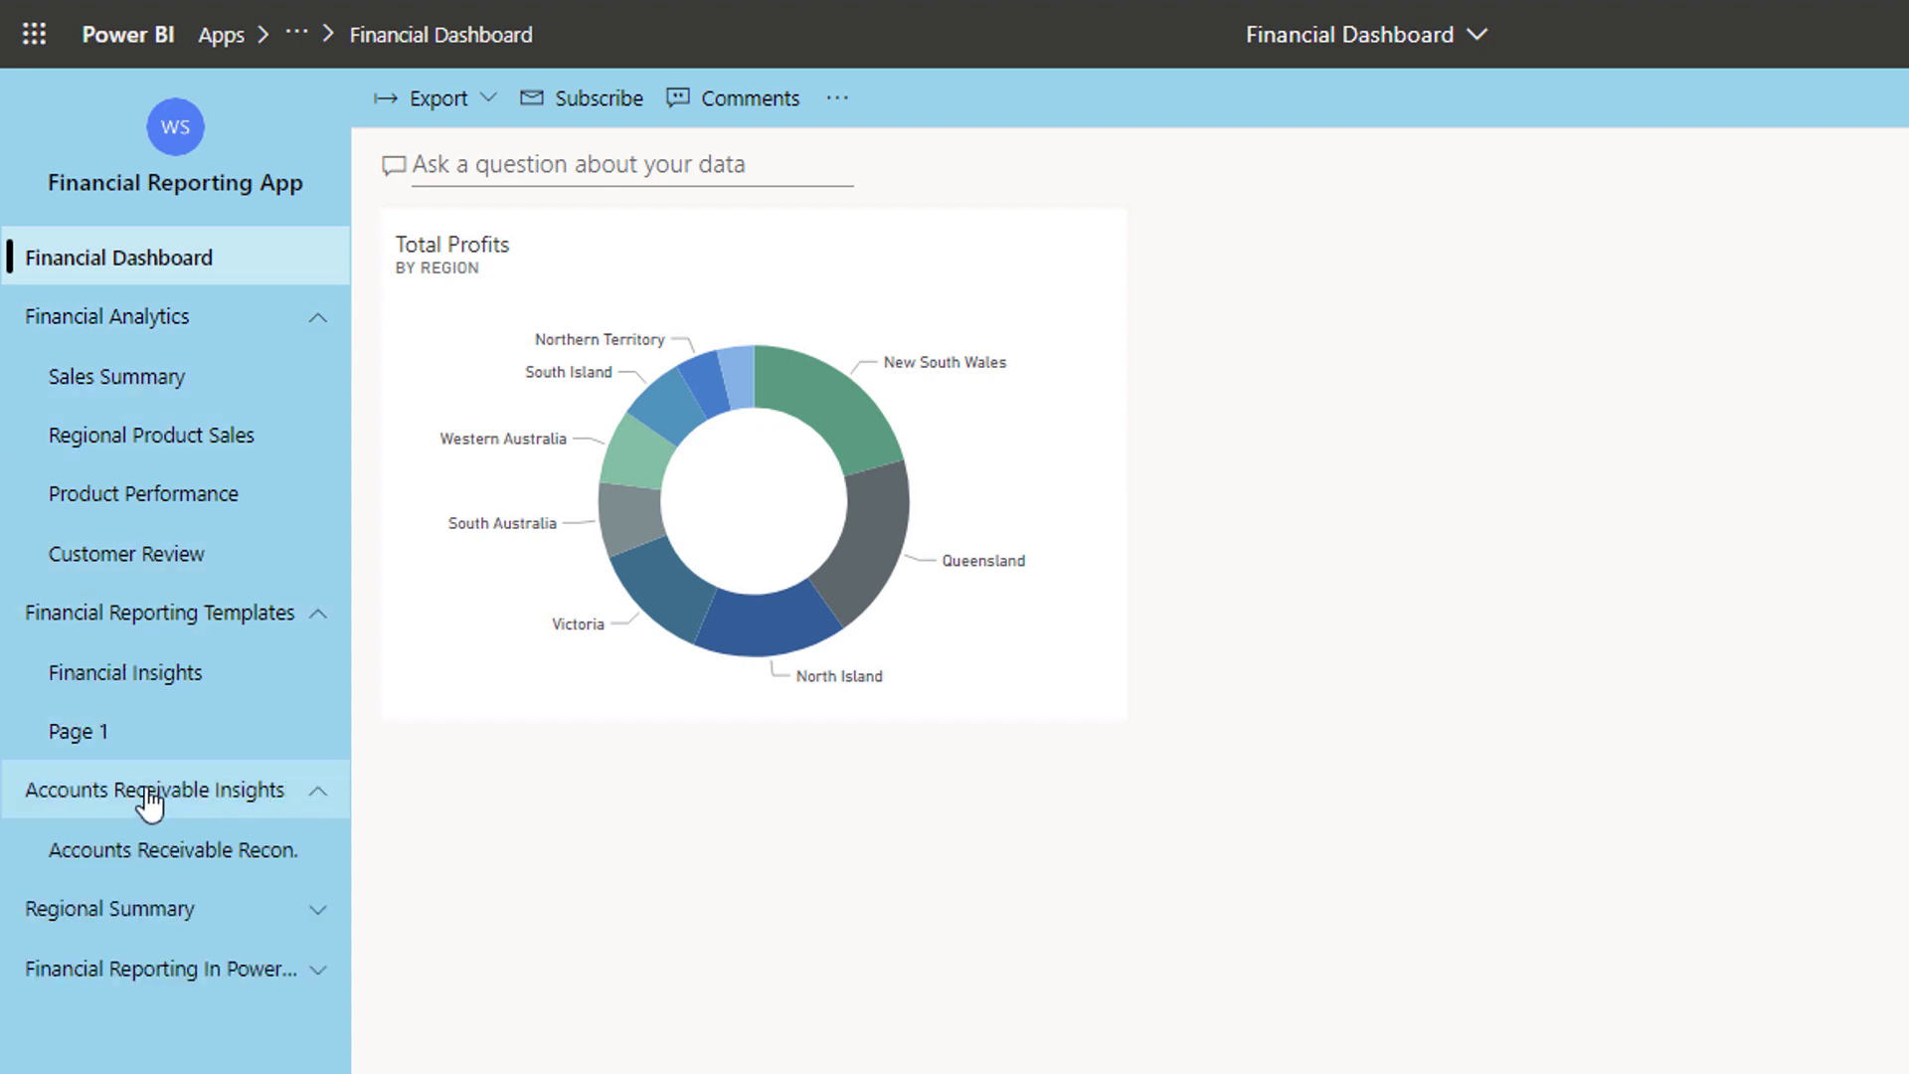
left_click(159, 857)
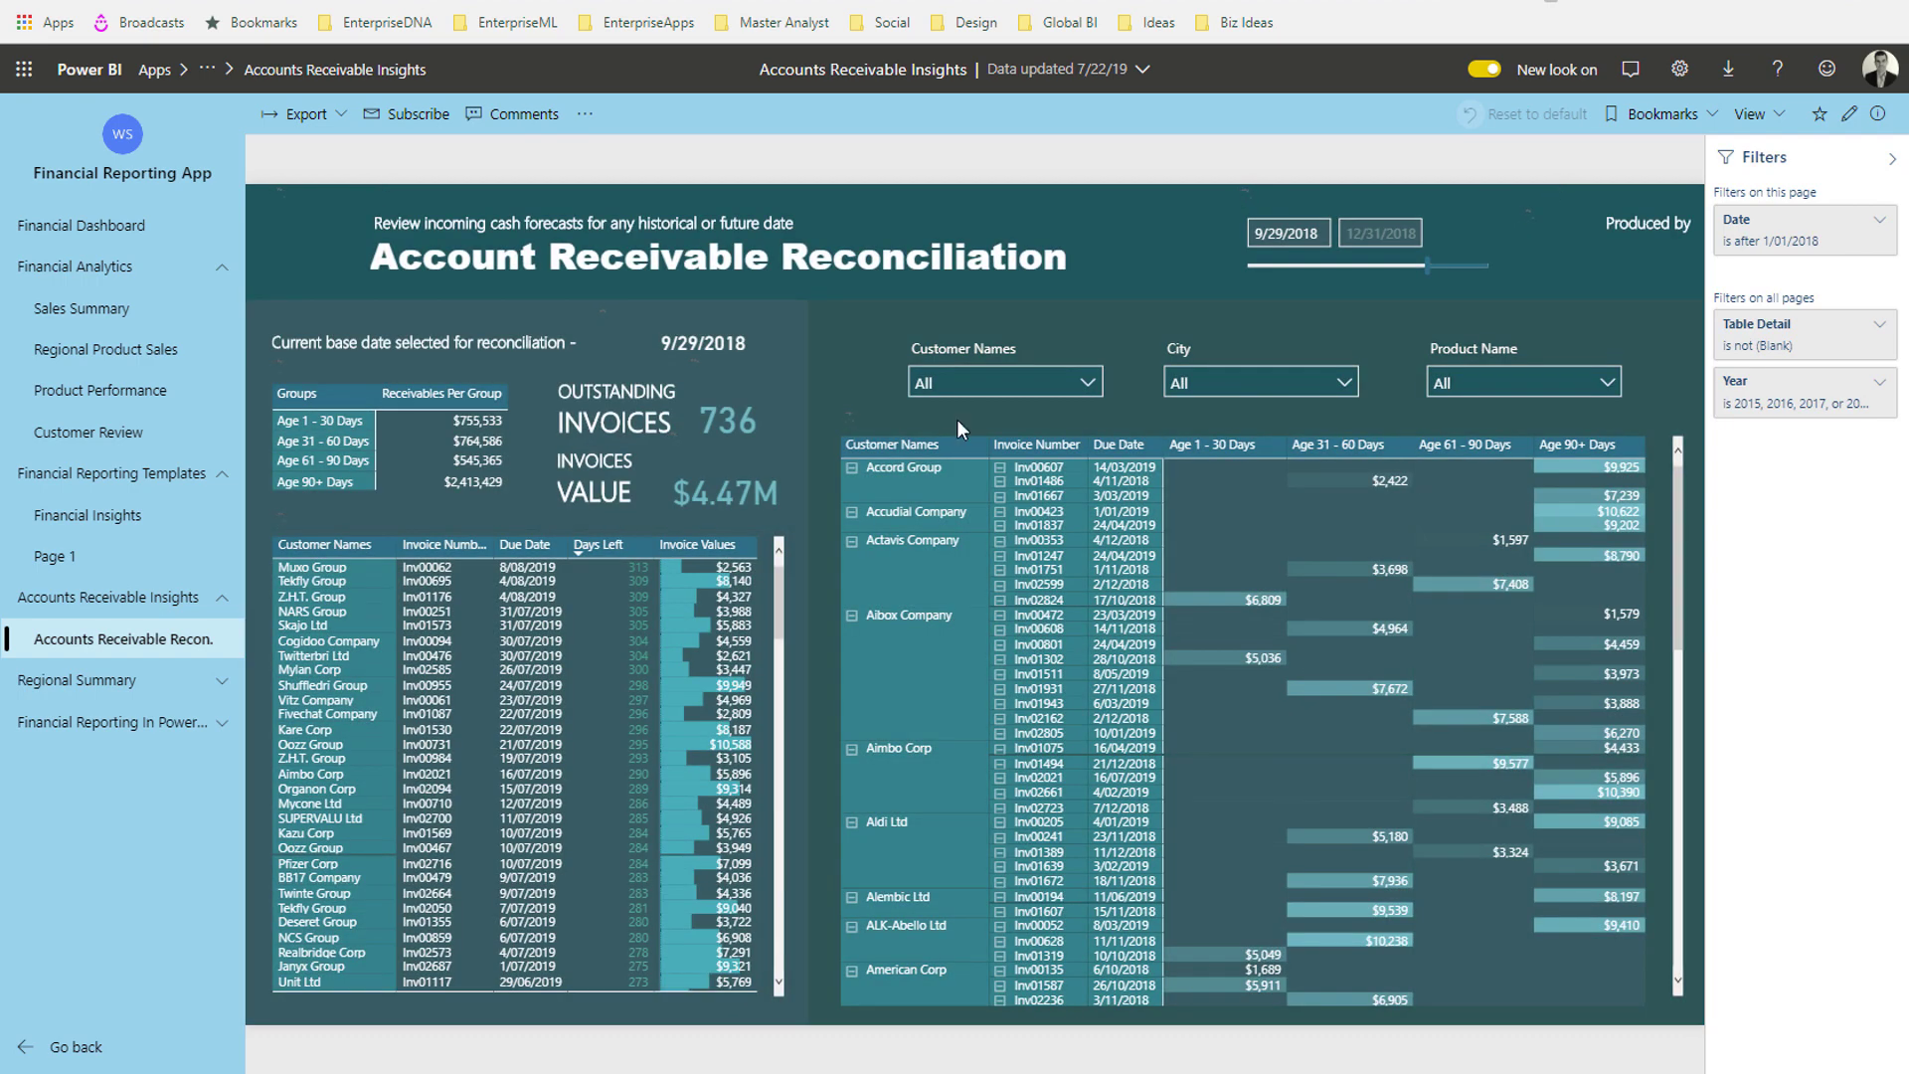
Set the base date to 7/7/2018 and exclude Albury and Ballarat from the City slicer.
left_click_drag(1428, 266, 1363, 278)
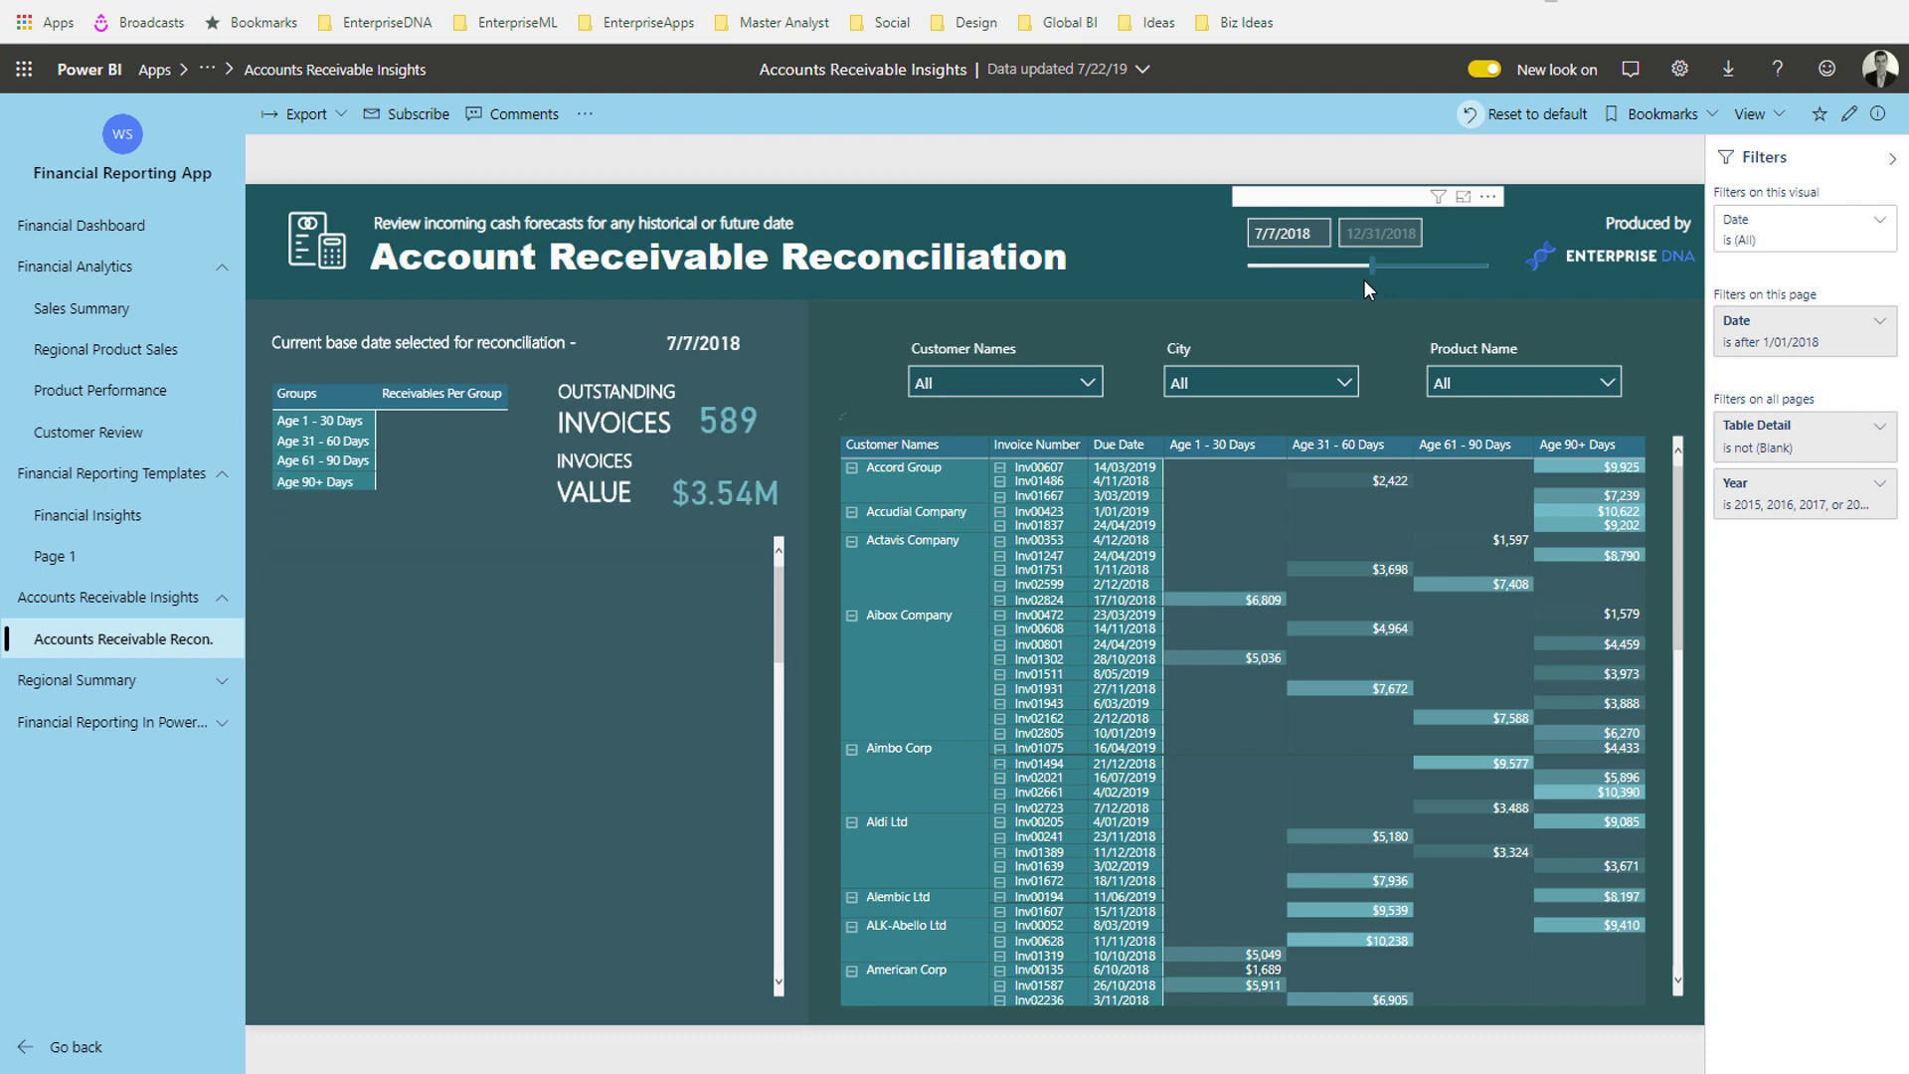
left_click(1344, 387)
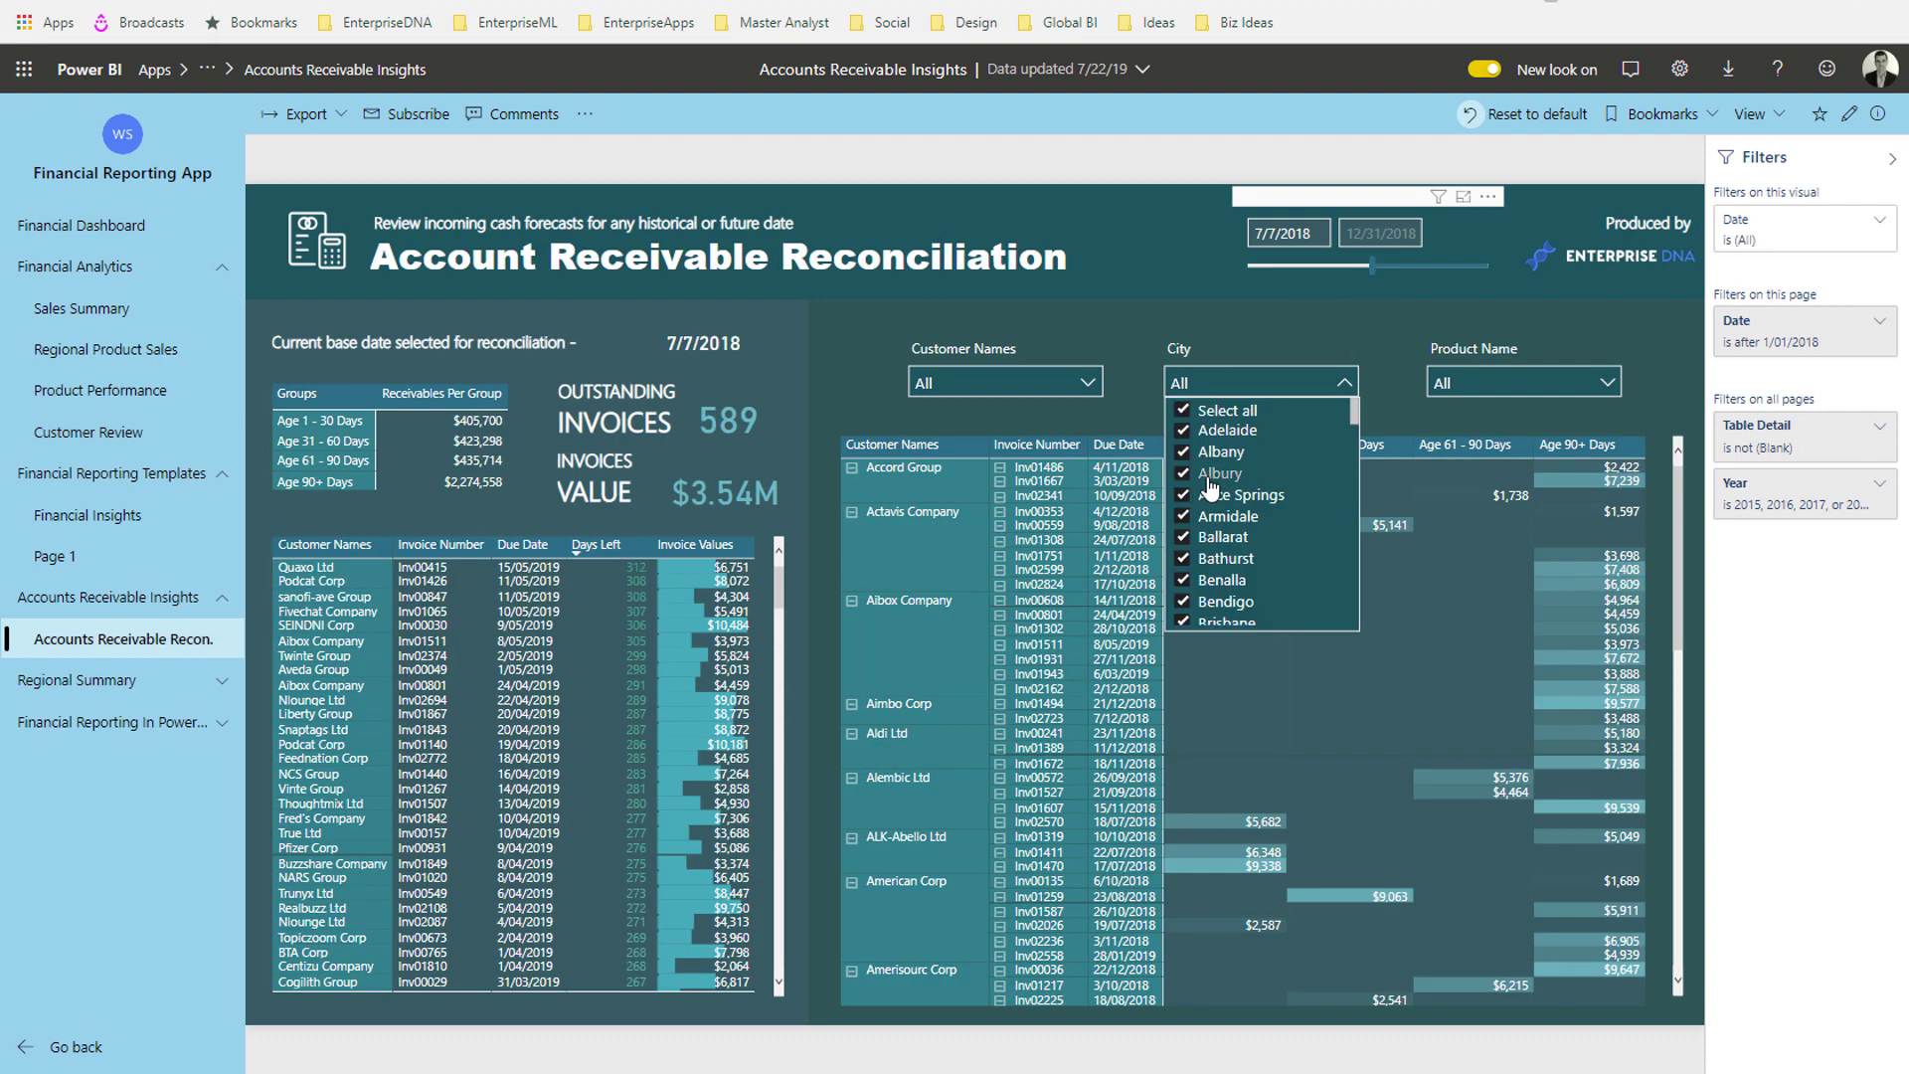
left_click(1183, 477)
left_click(1184, 542)
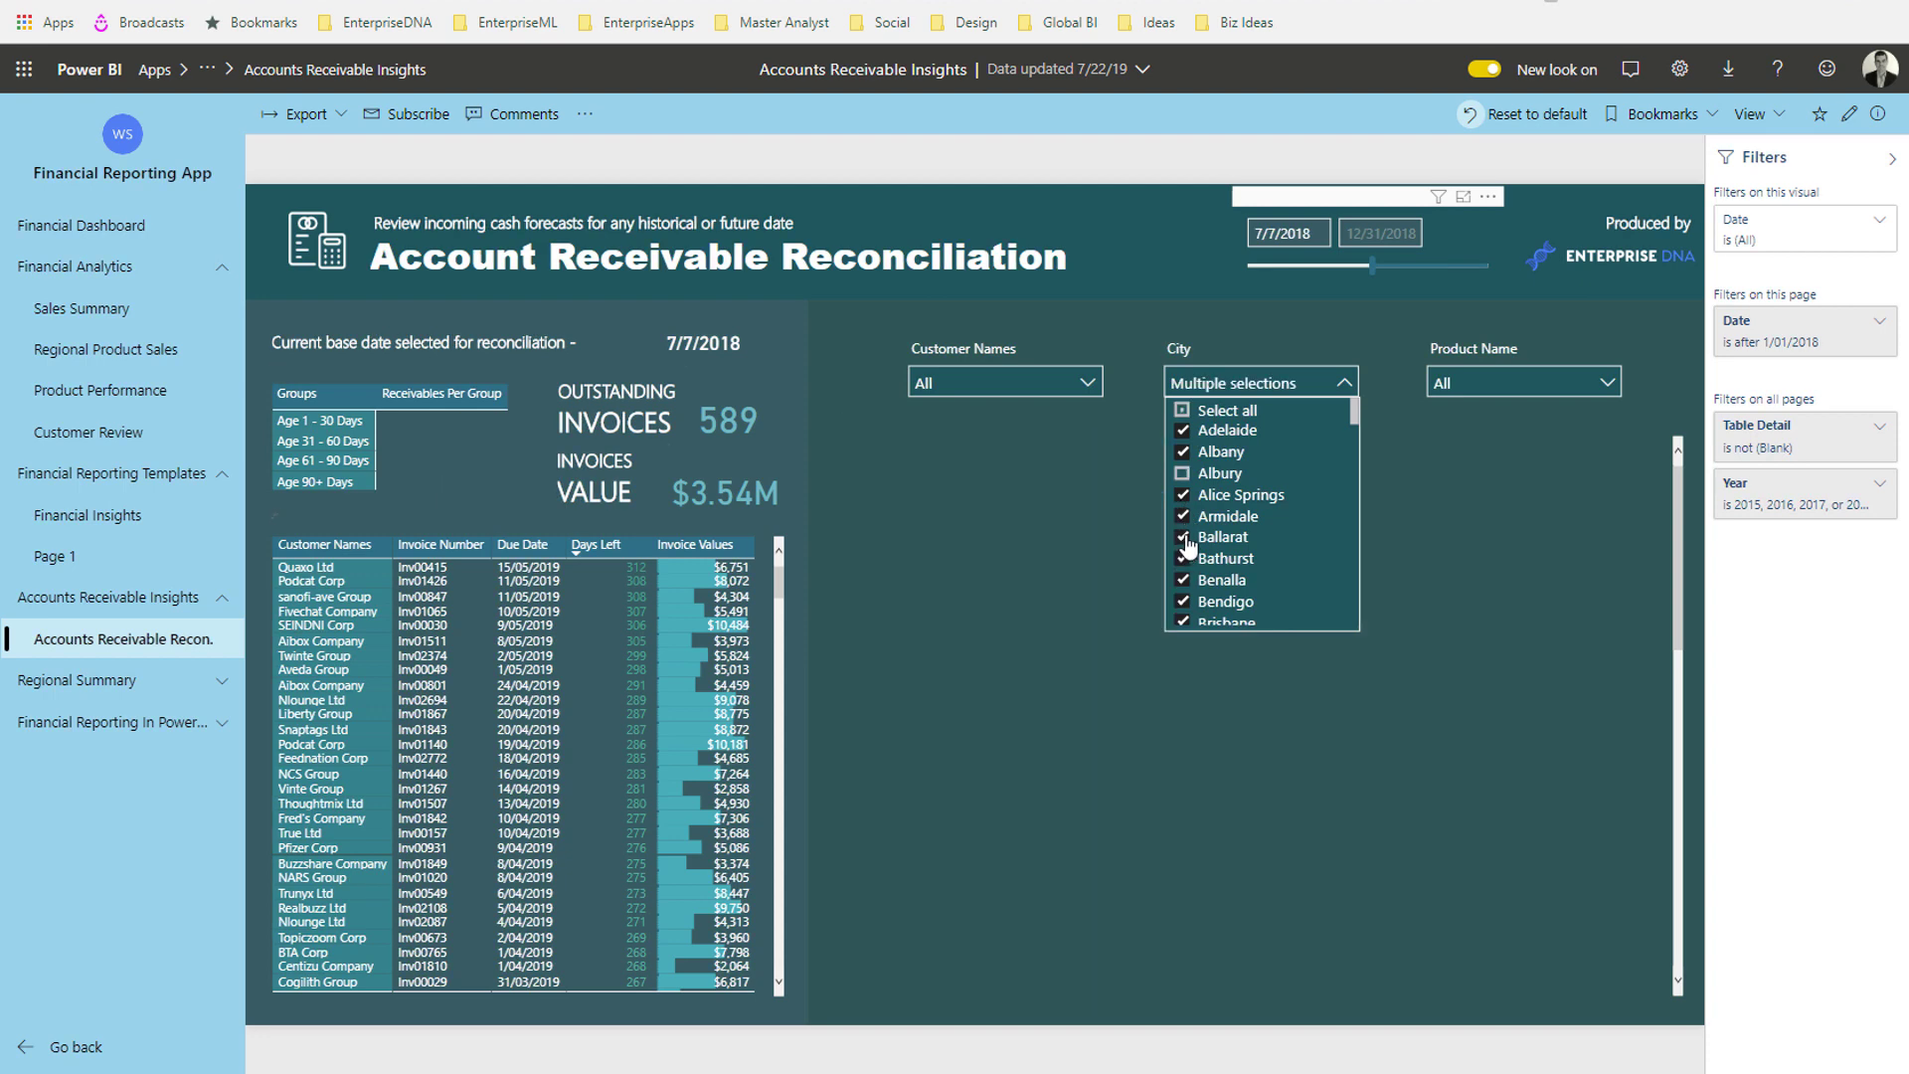
left_click(1344, 383)
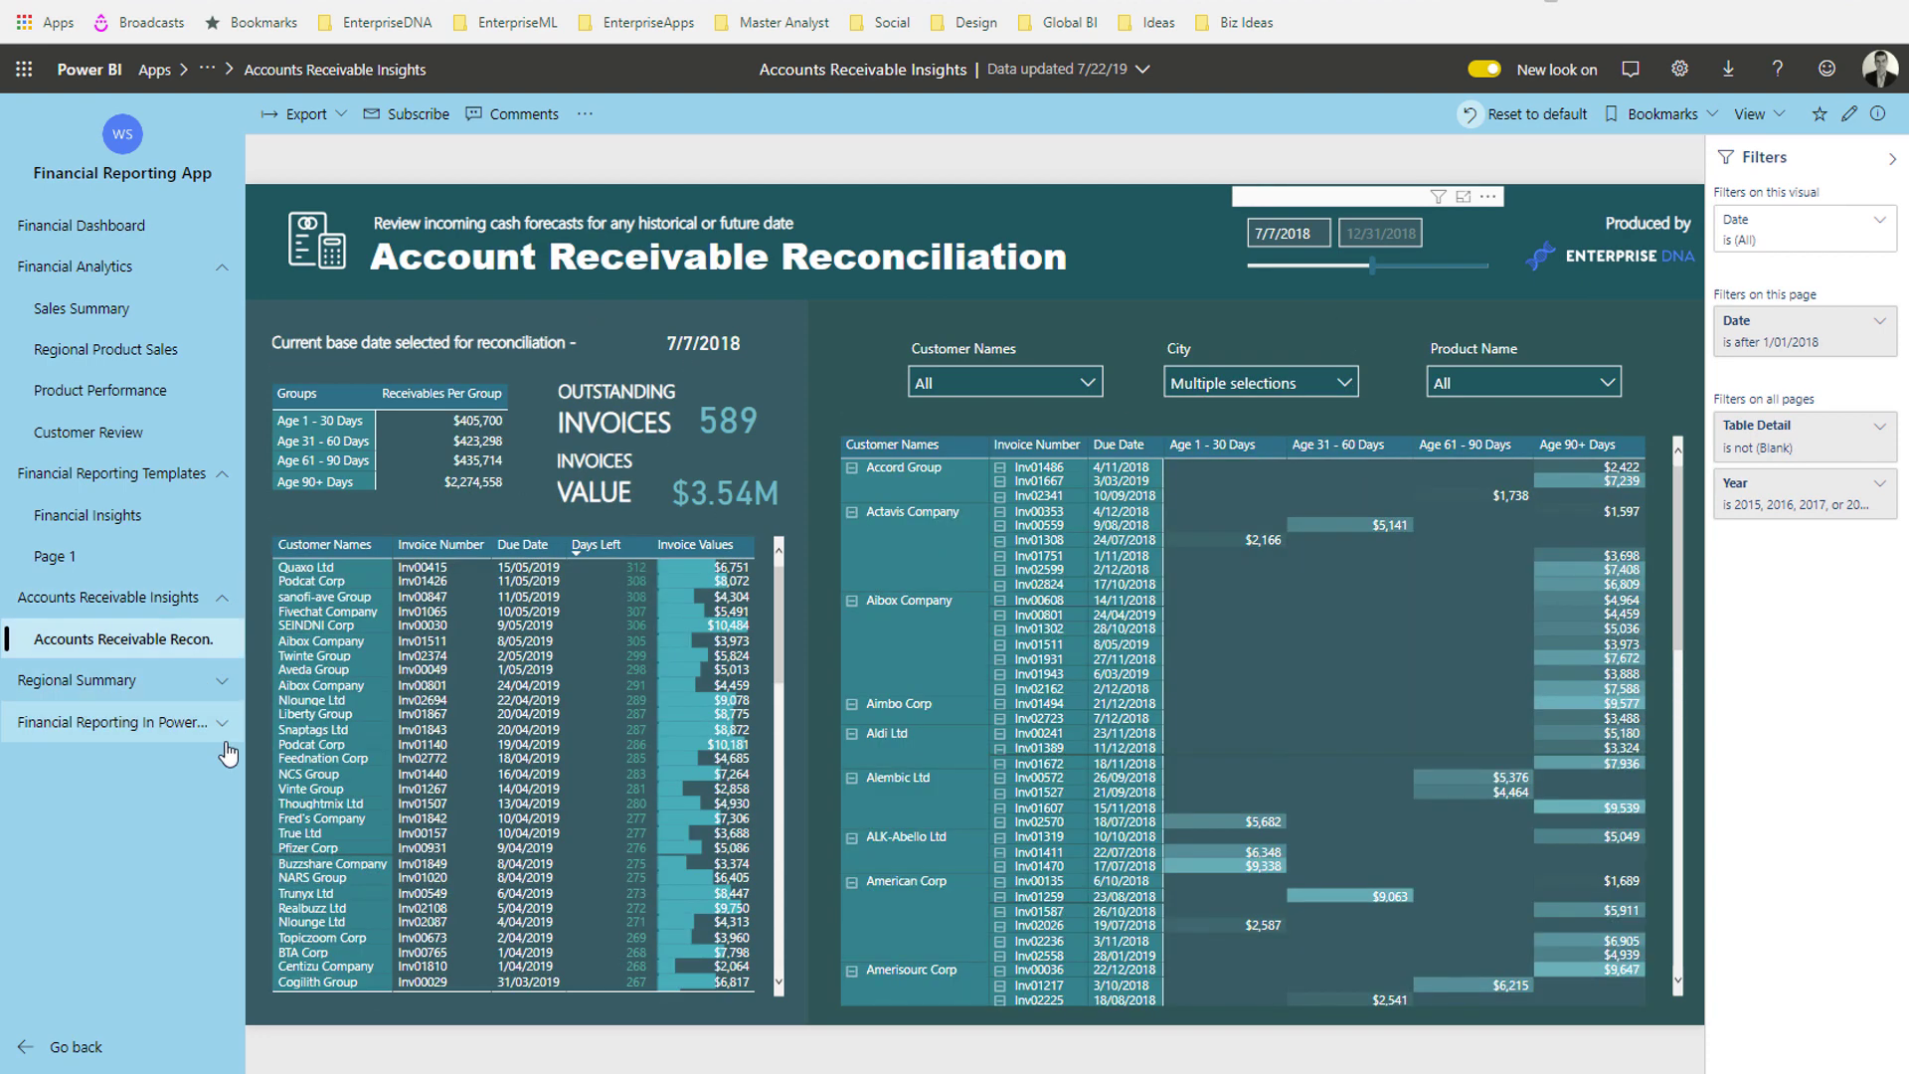
Expand the Financial Reporting In Power BI group and open the Revenue Insights page.
left_click(221, 723)
scroll(132, 796, "down", 1)
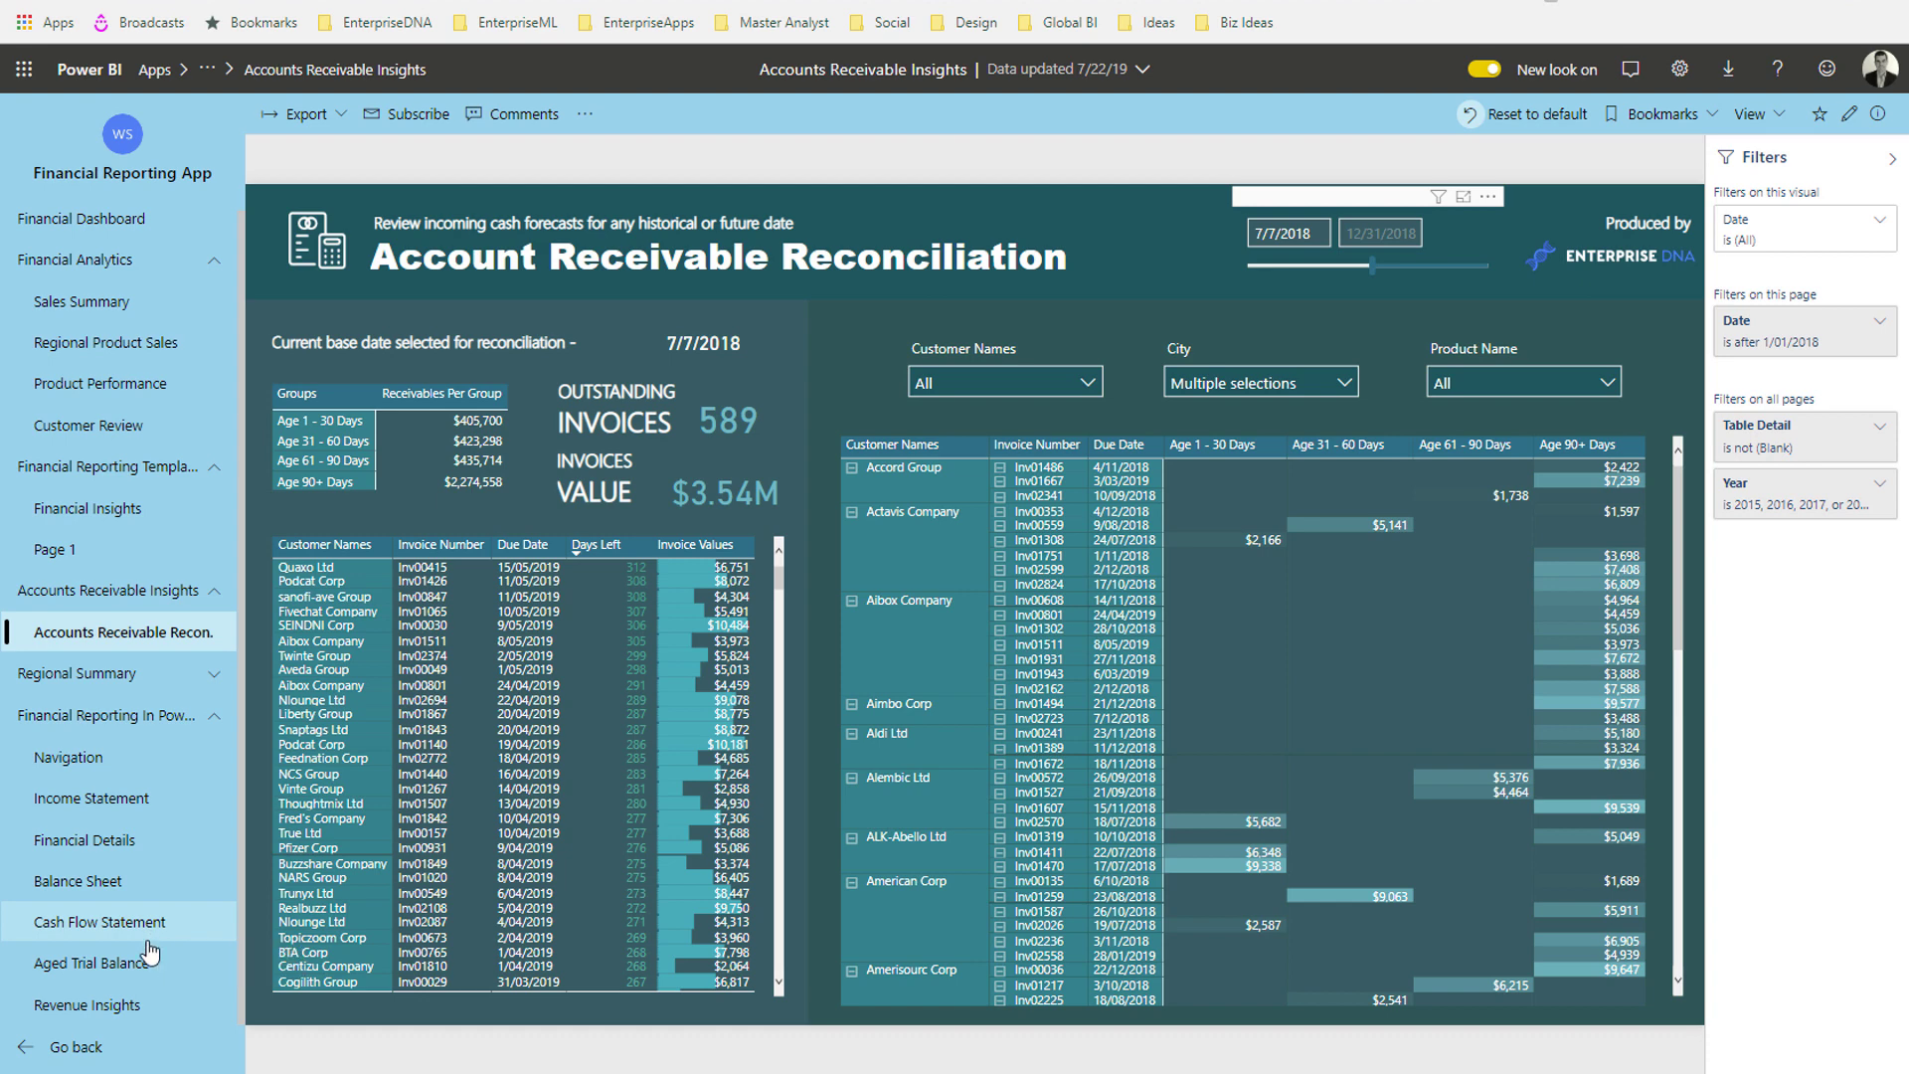
left_click(142, 1012)
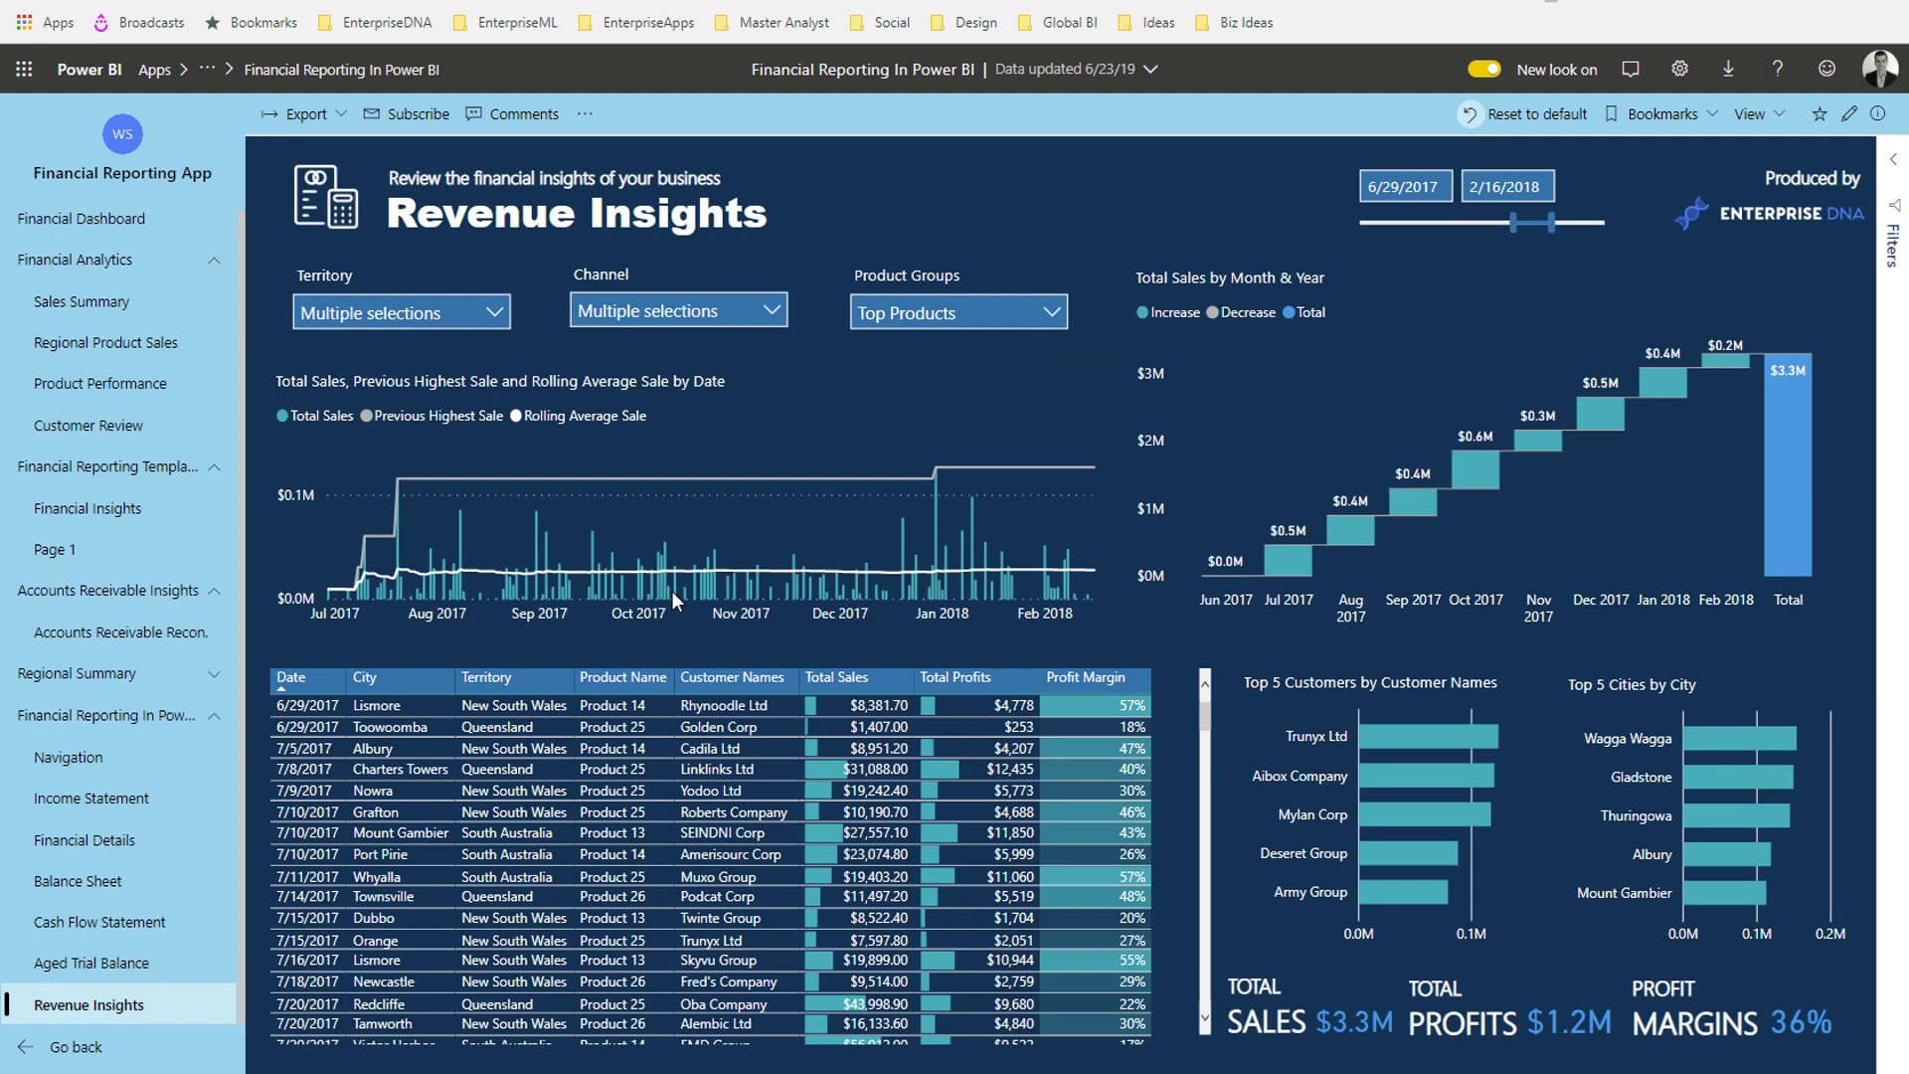
Collapse the Financial Reporting In Power BI, Accounts Receivable Insights, Templates and Financial Analytics groups.
left_click(214, 721)
left_click(214, 590)
left_click(214, 467)
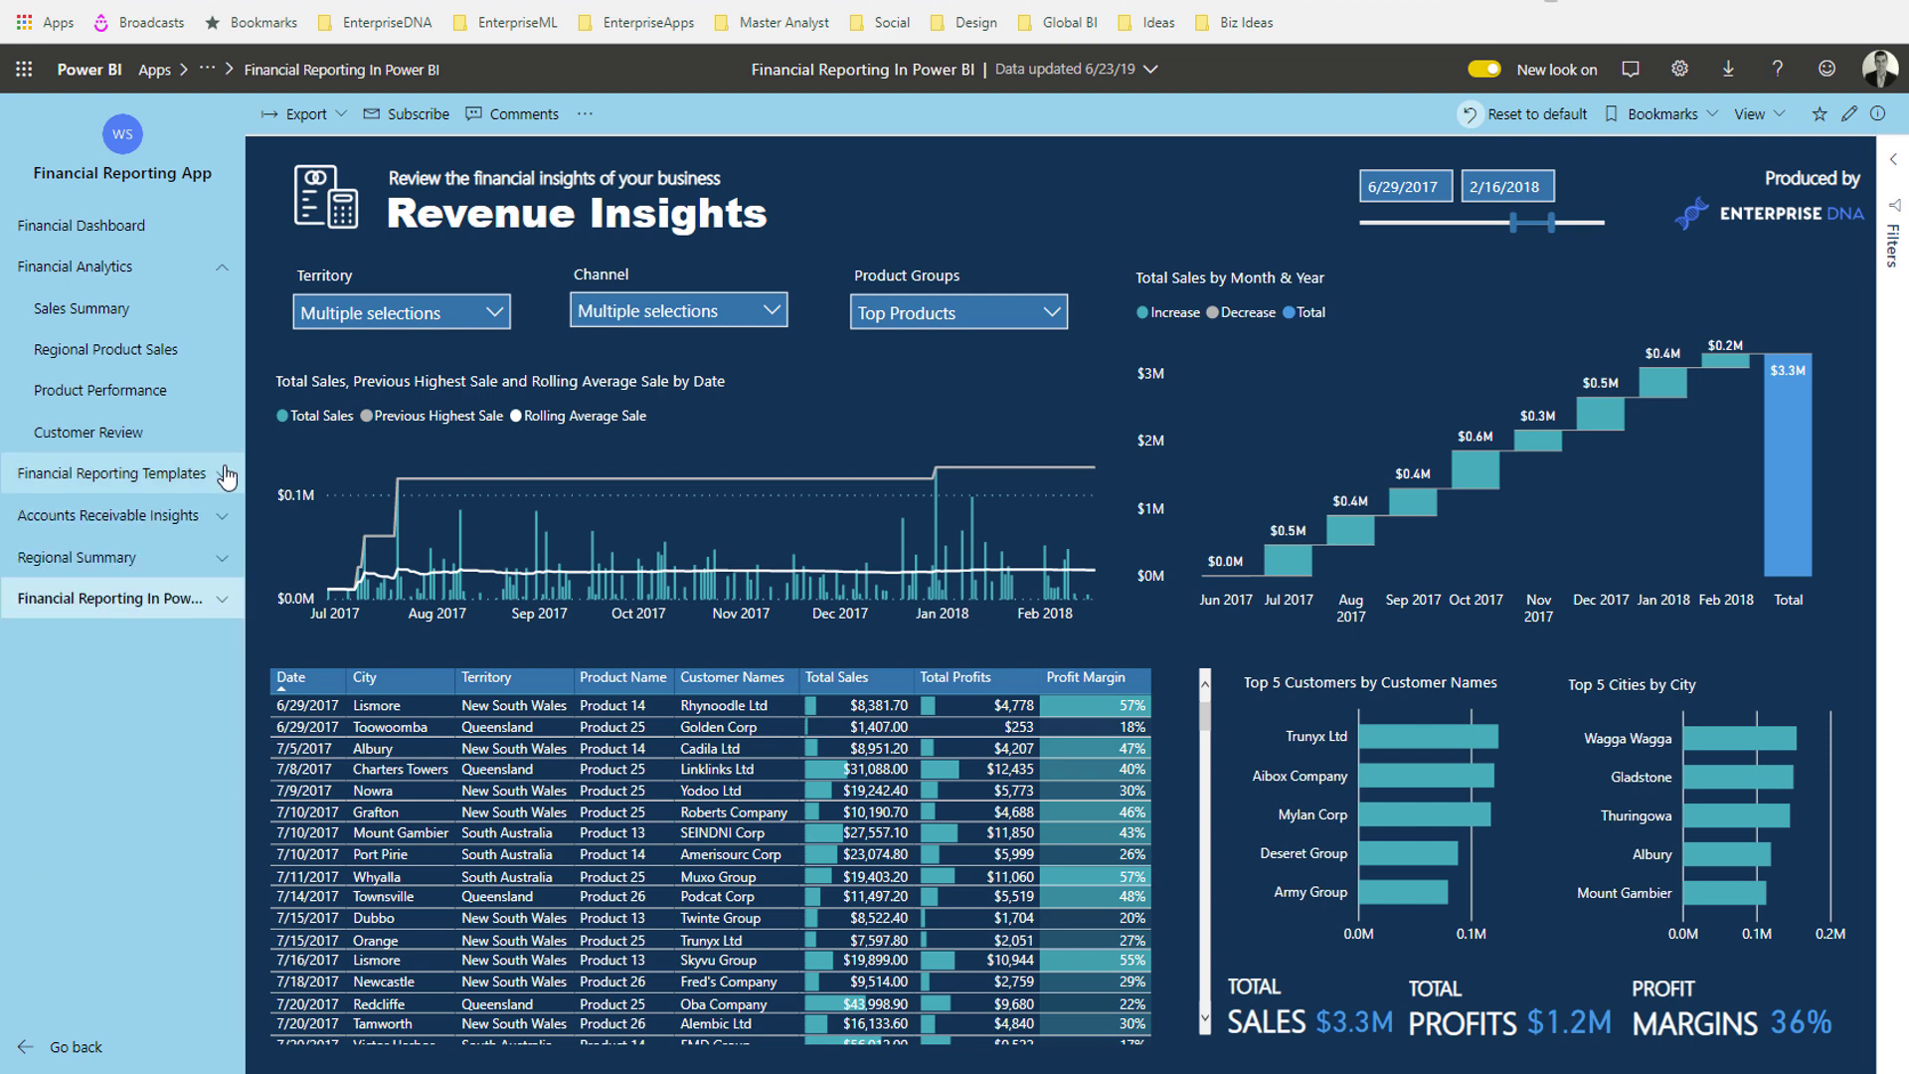
left_click(219, 266)
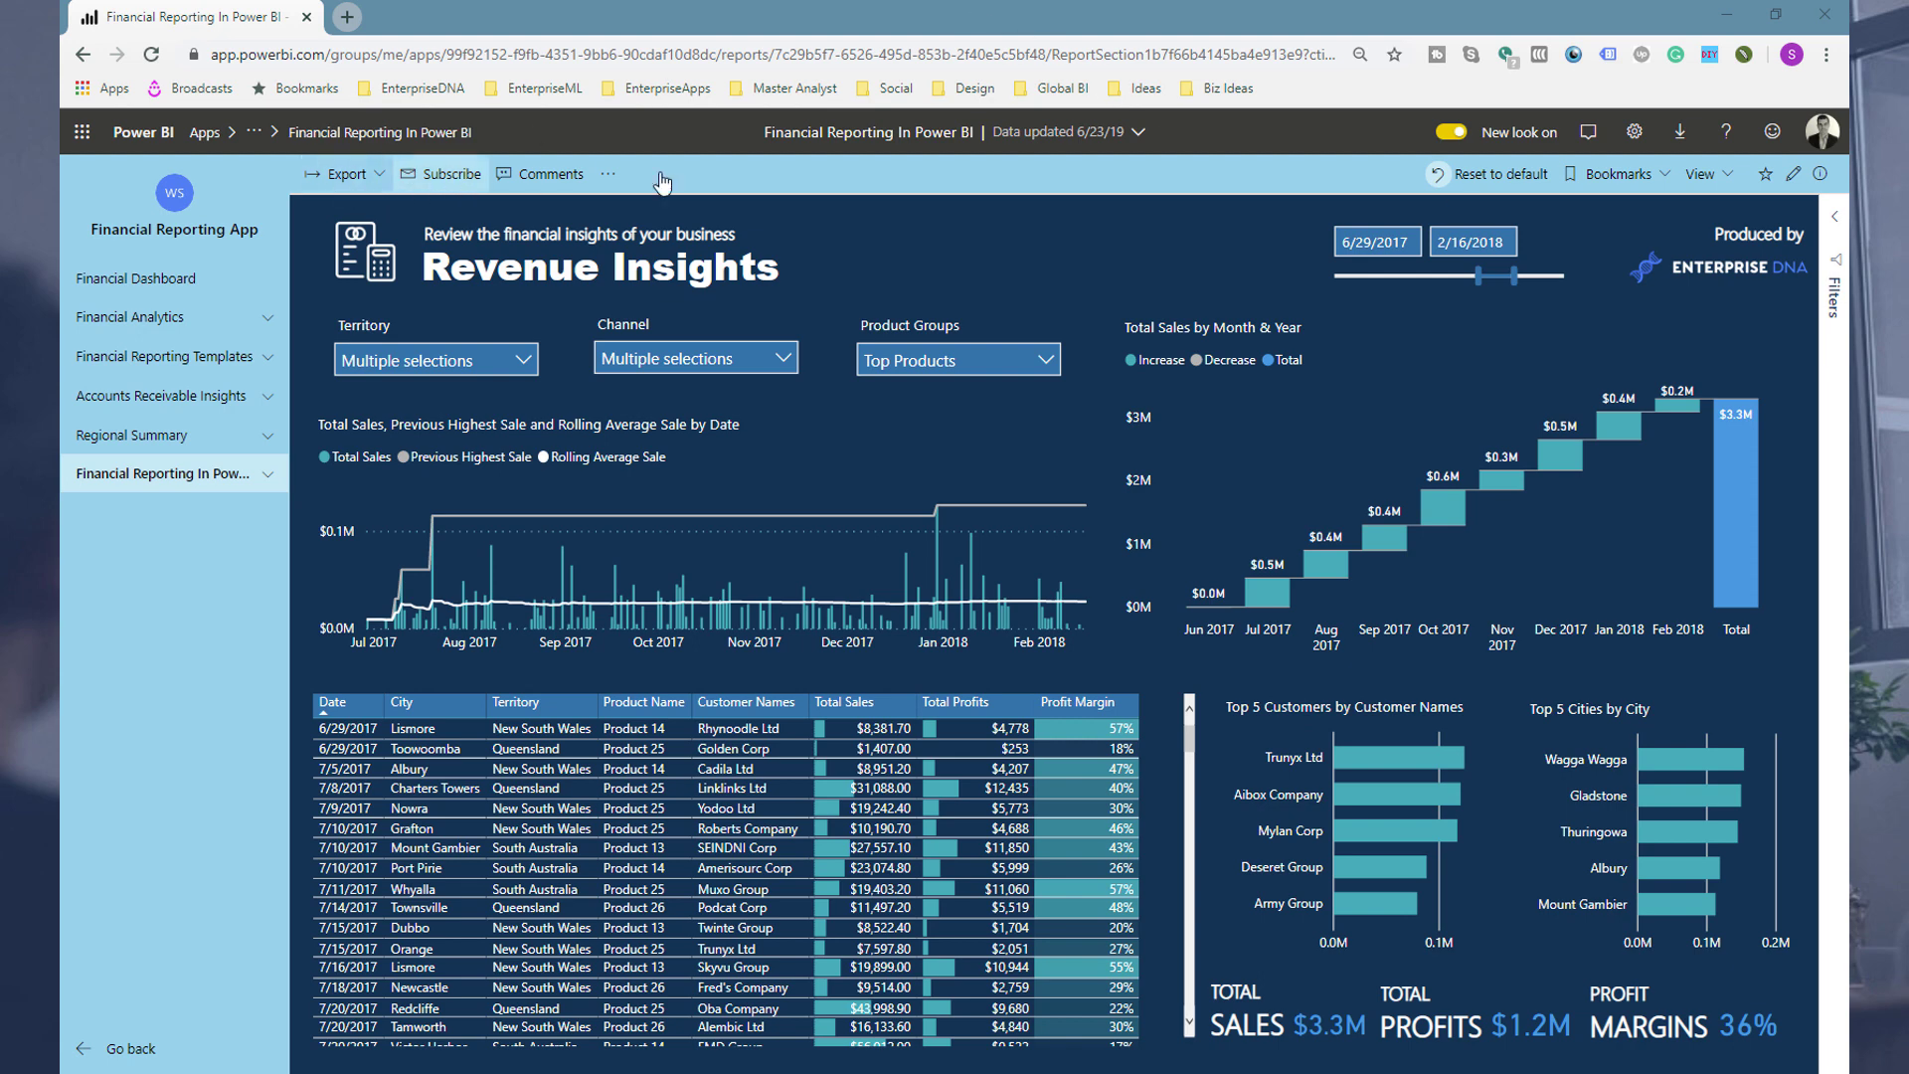
left_click(373, 177)
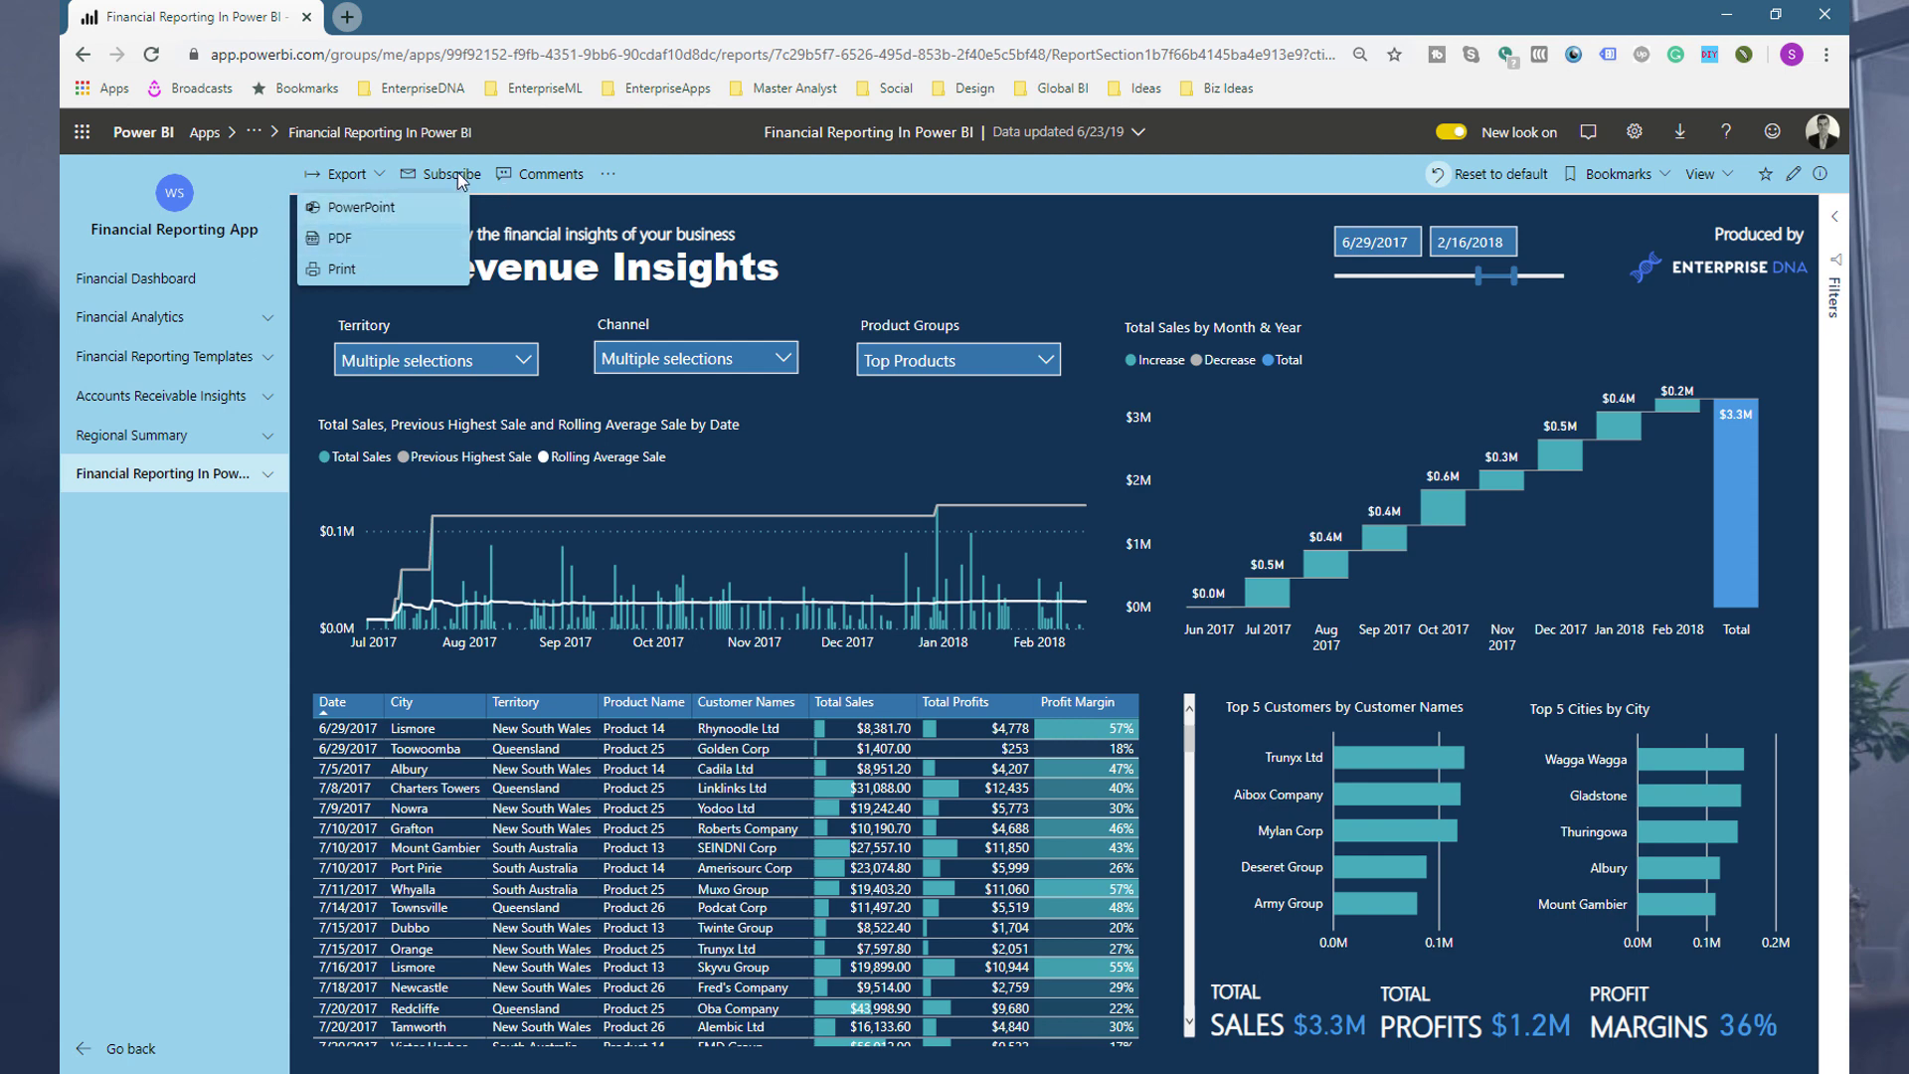
left_click(553, 181)
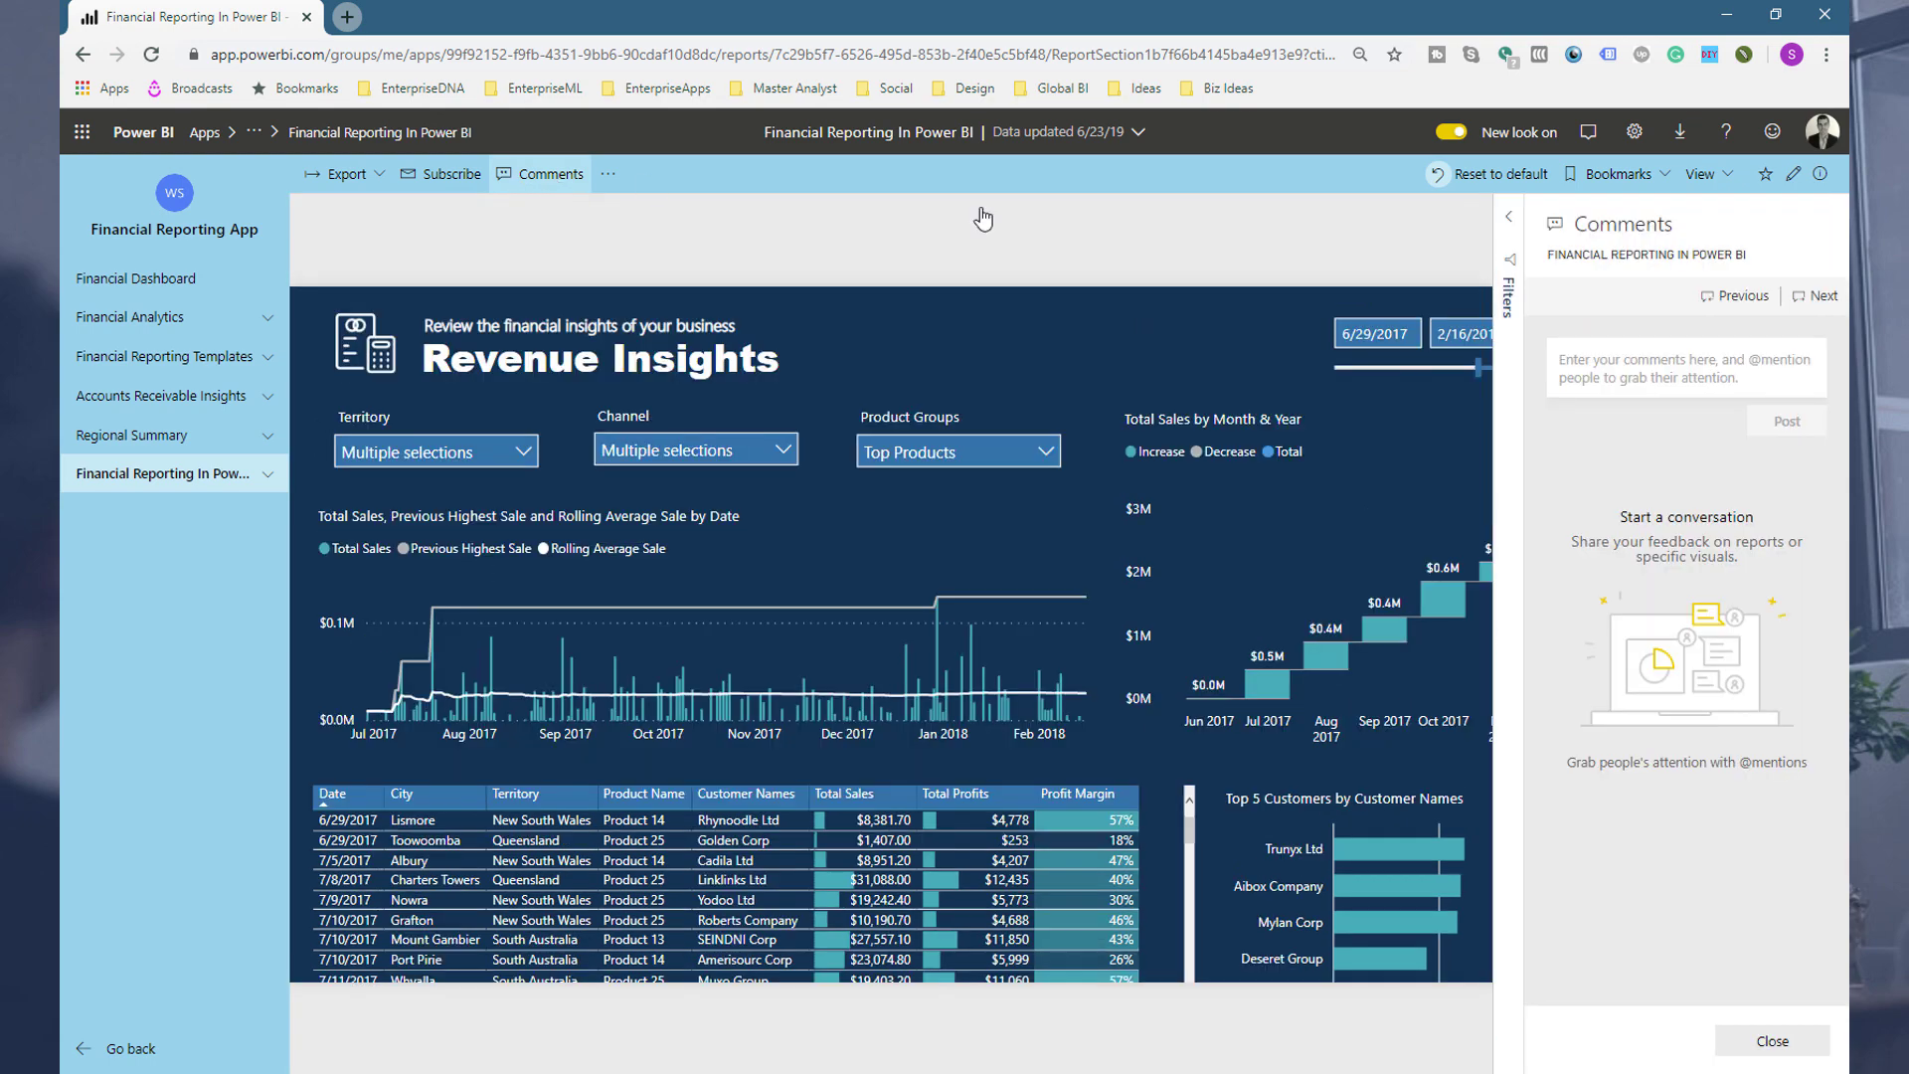
left_click(1772, 1041)
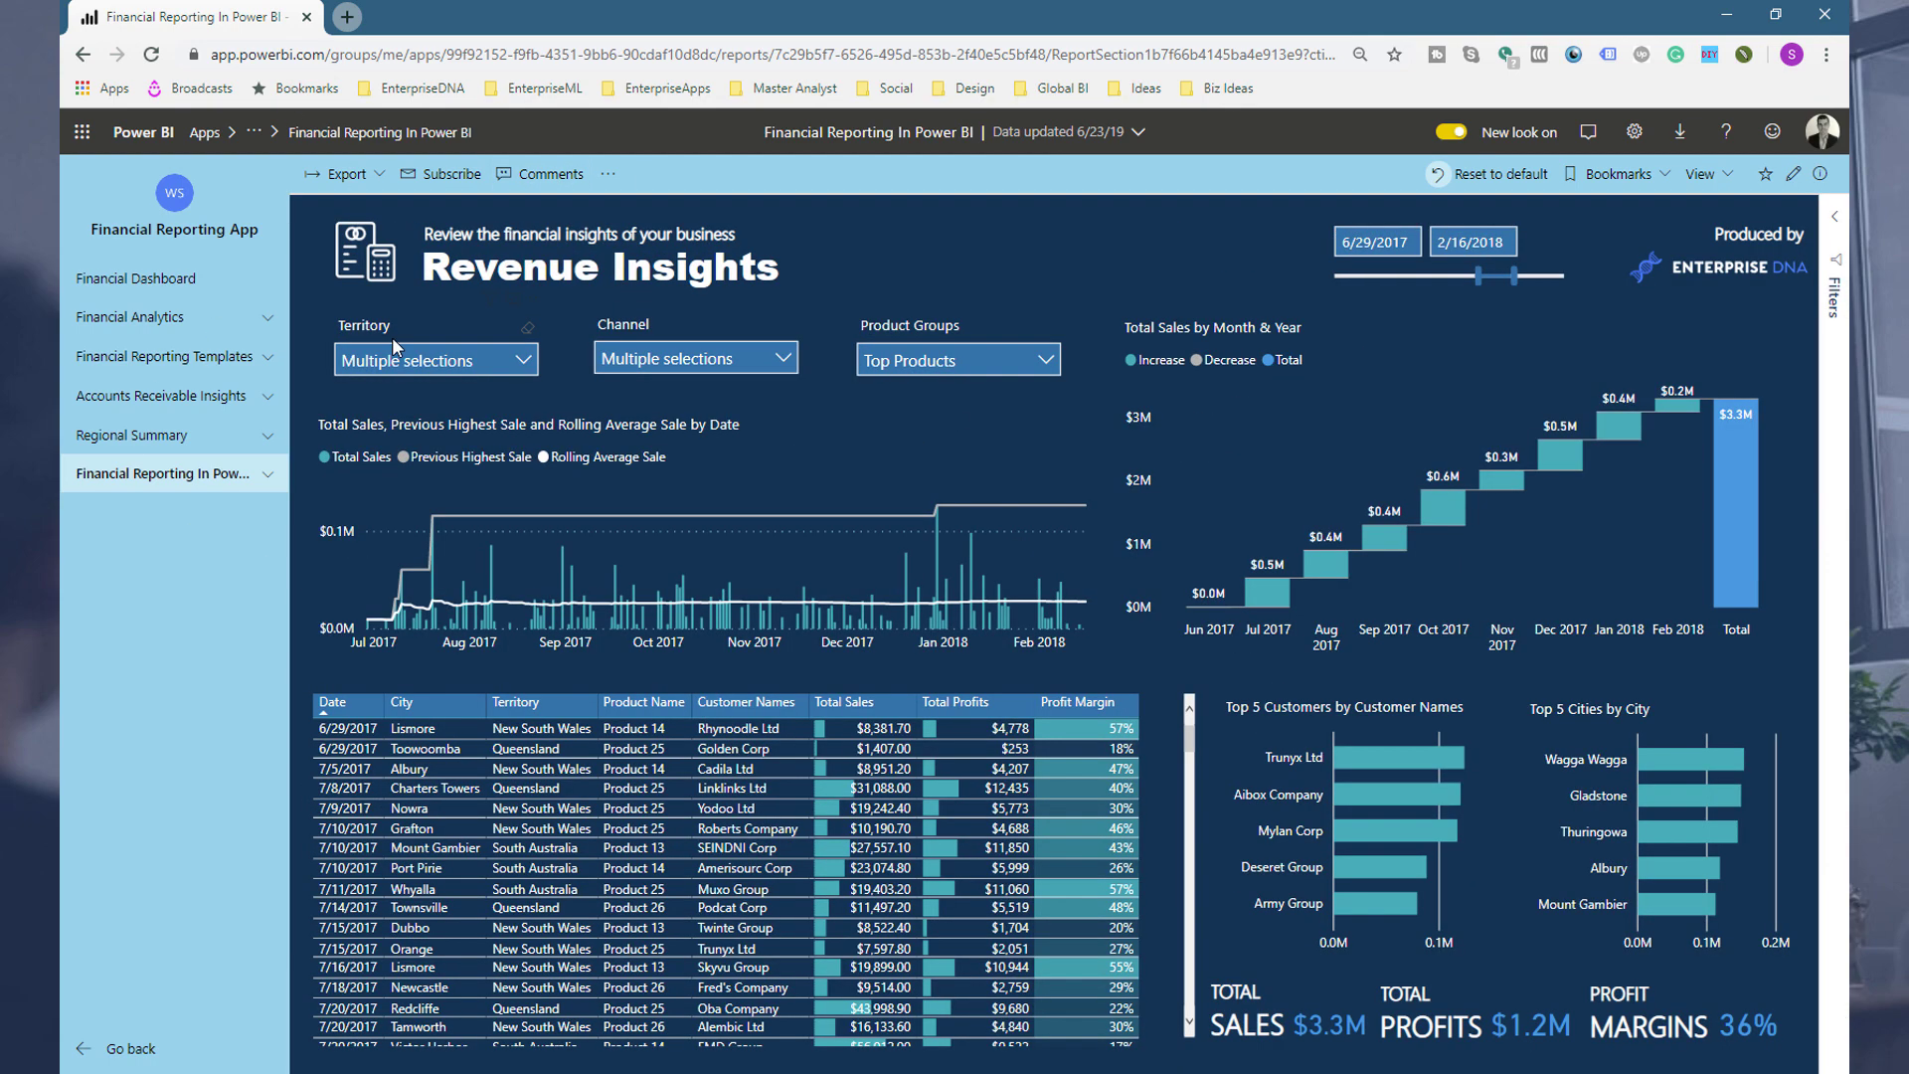